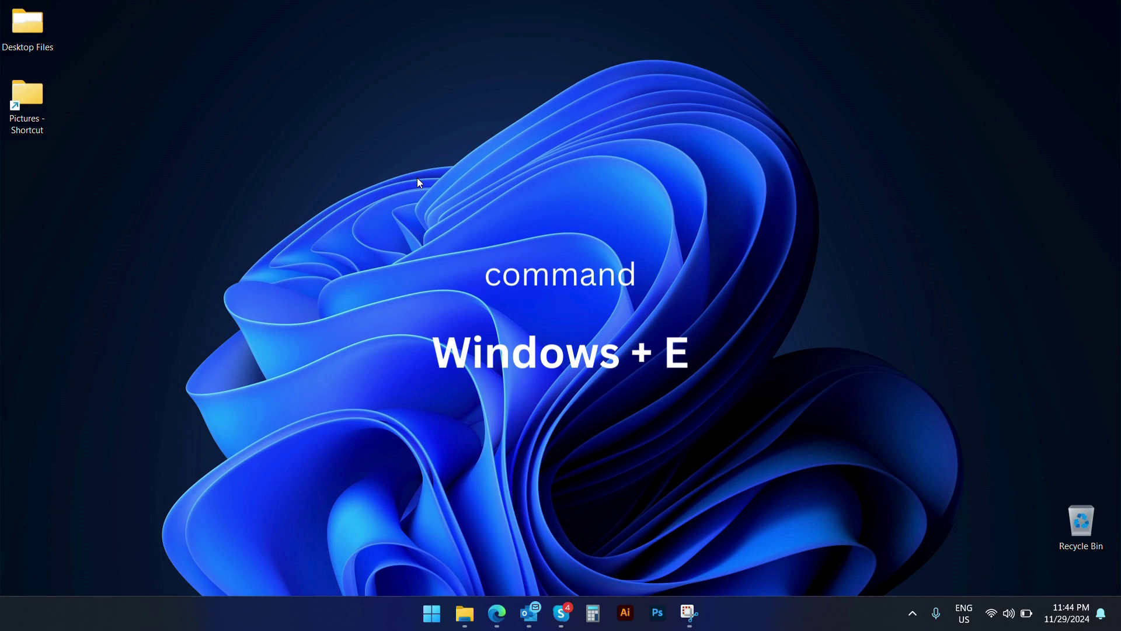
Open a new File Explorer window on its Home view and close it again.
key(super+e)
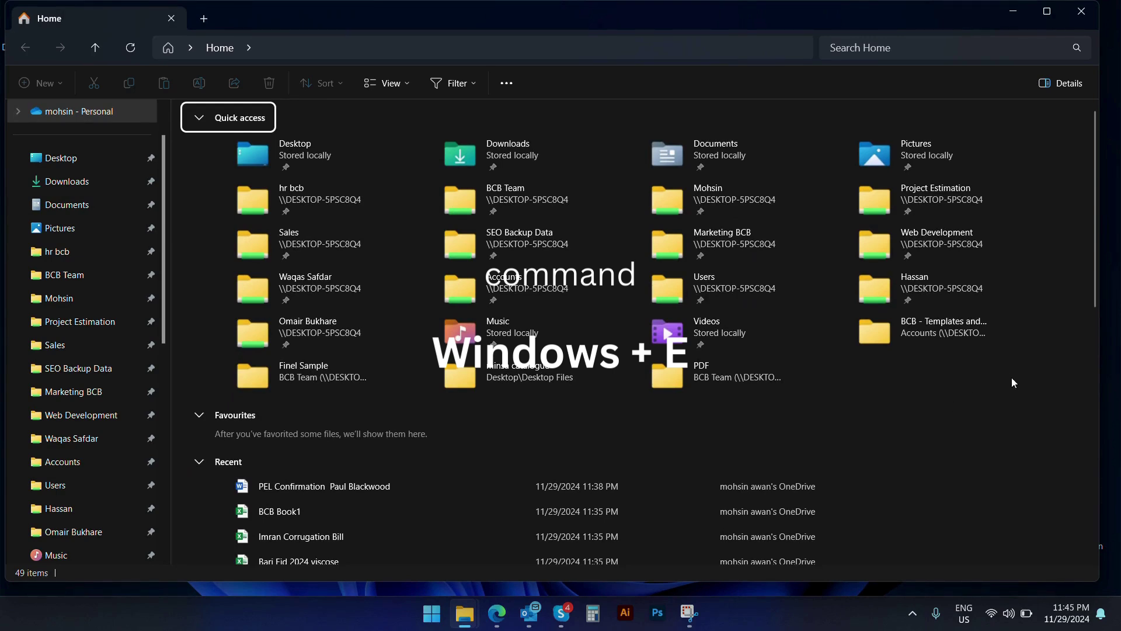
click(1082, 11)
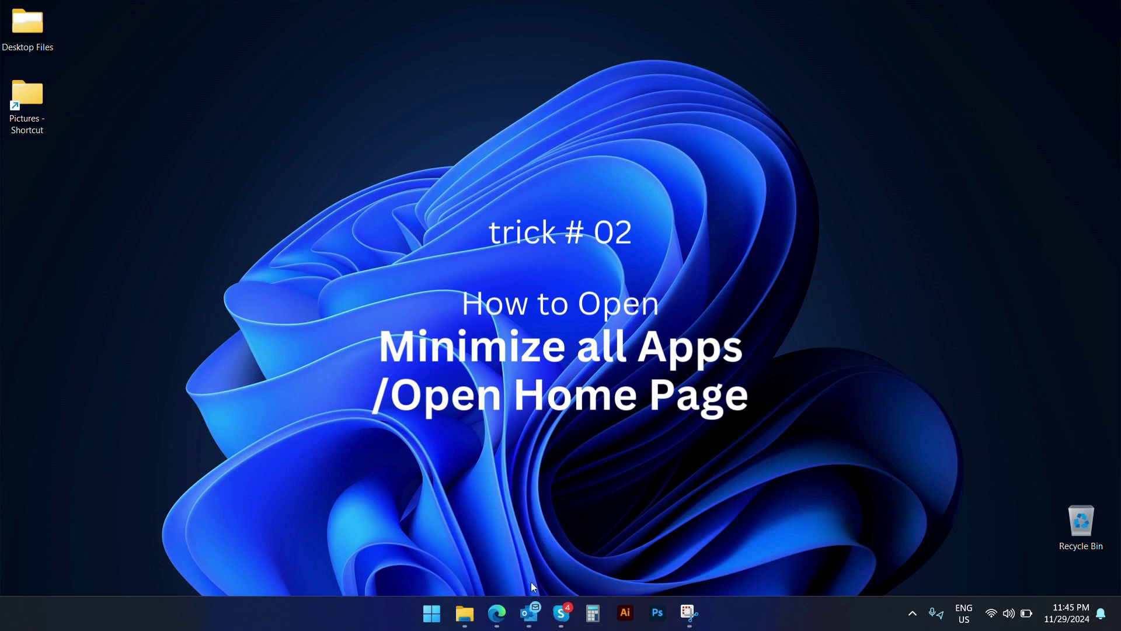
Bring up the Edge, Skype and Outlook windows and minimize all of them at once.
click(498, 615)
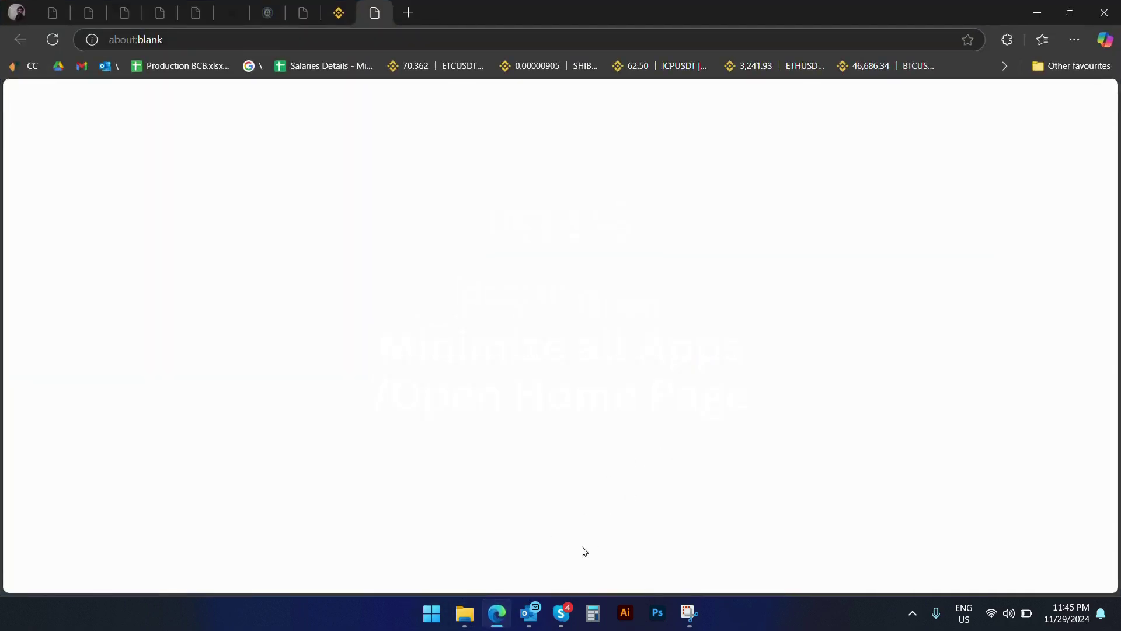
click(562, 614)
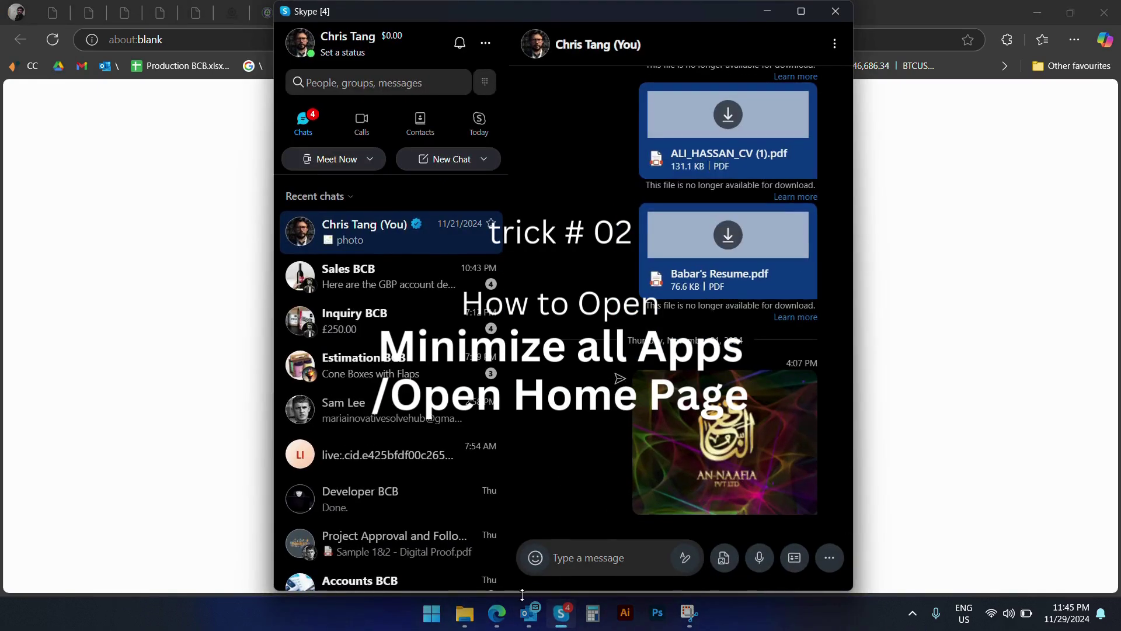
mouse_move(528, 613)
click(547, 558)
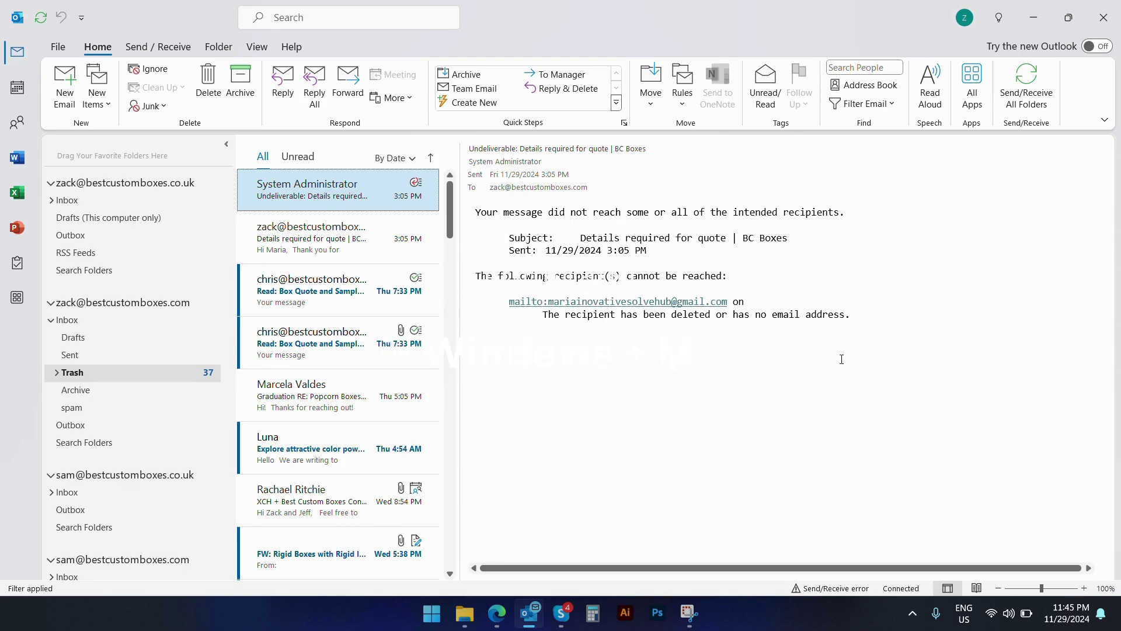
key(super+m)
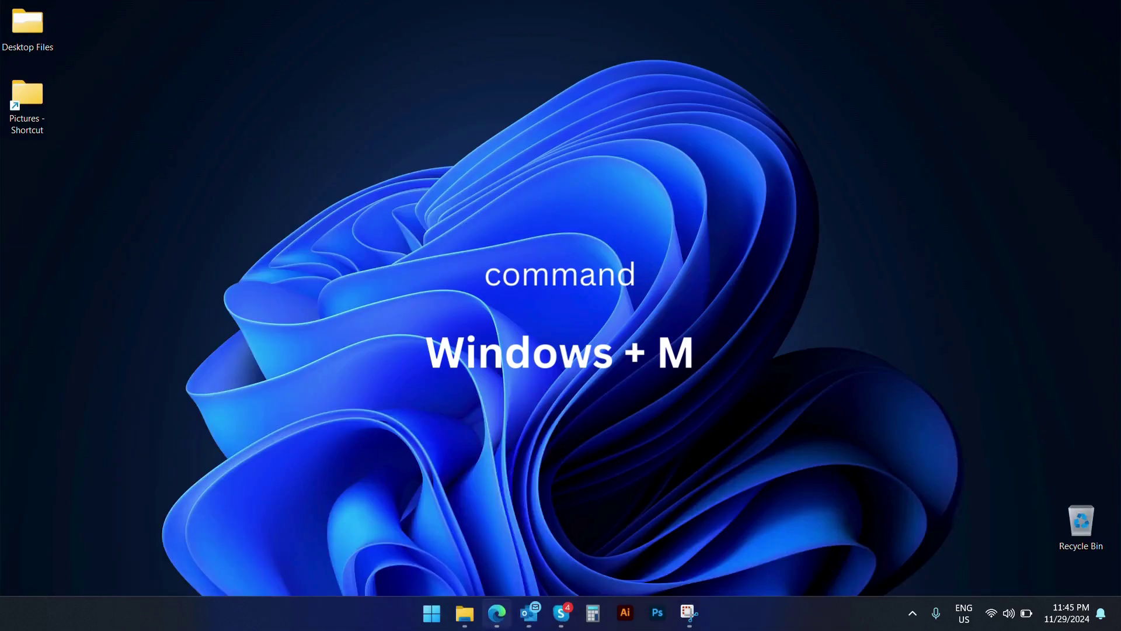
Restore the Edge, Outlook and Skype windows, return to Outlook, and show the desktop again.
click(497, 624)
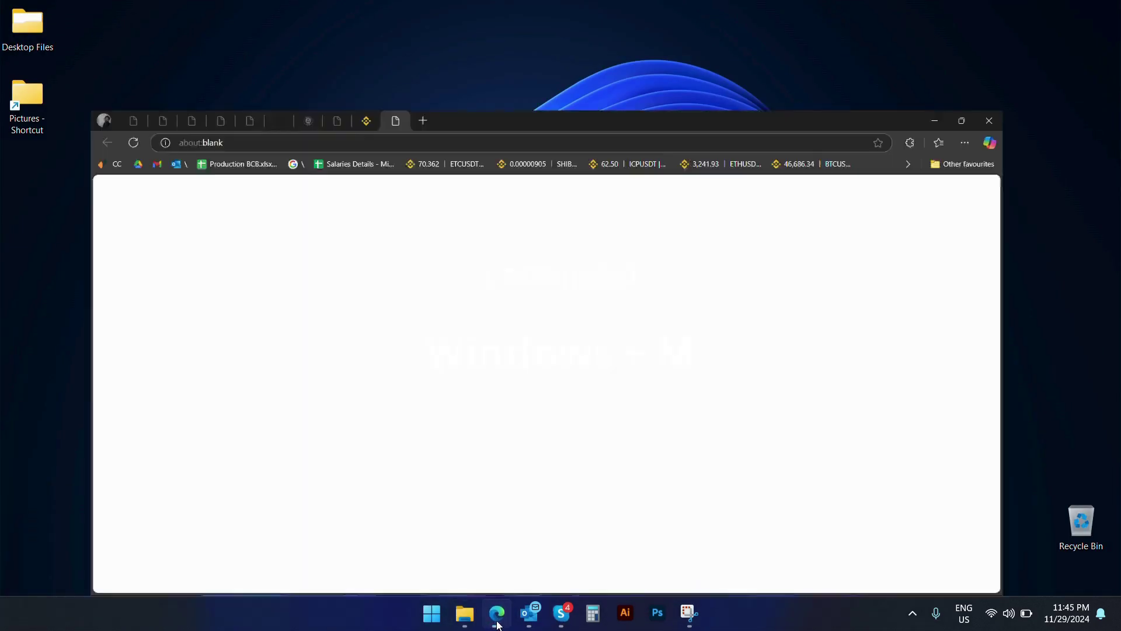
click(541, 616)
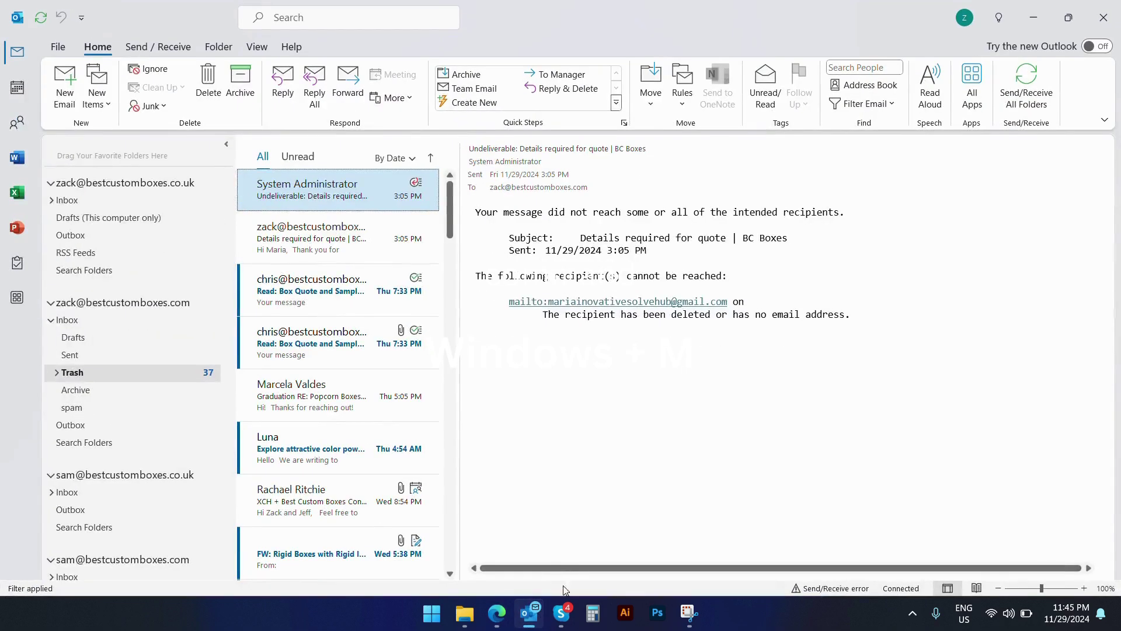
click(553, 616)
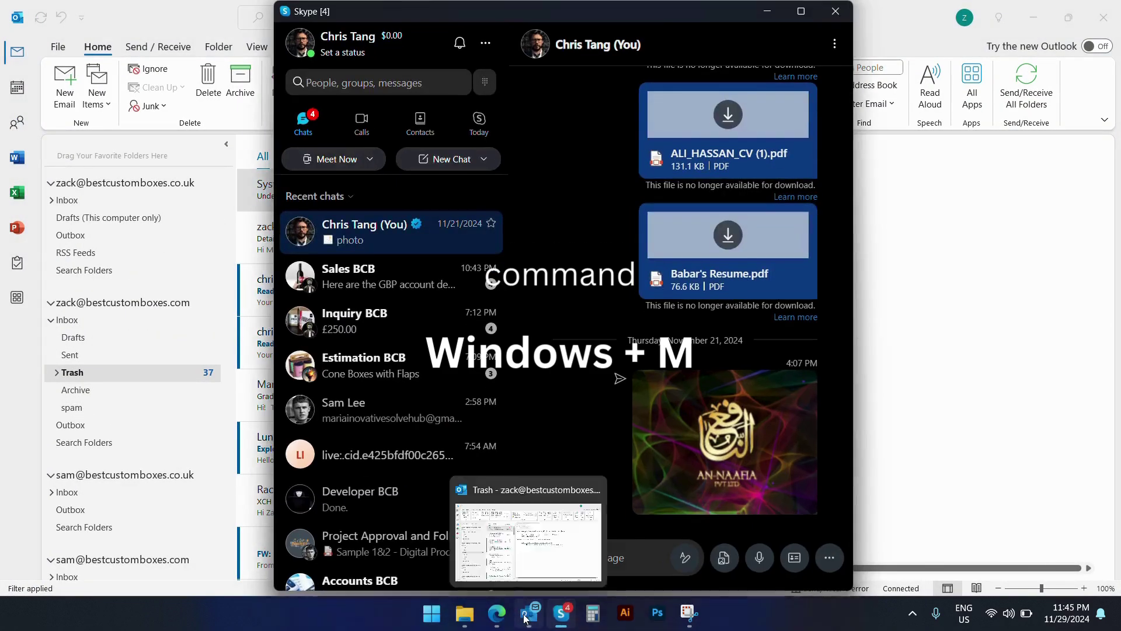
click(528, 616)
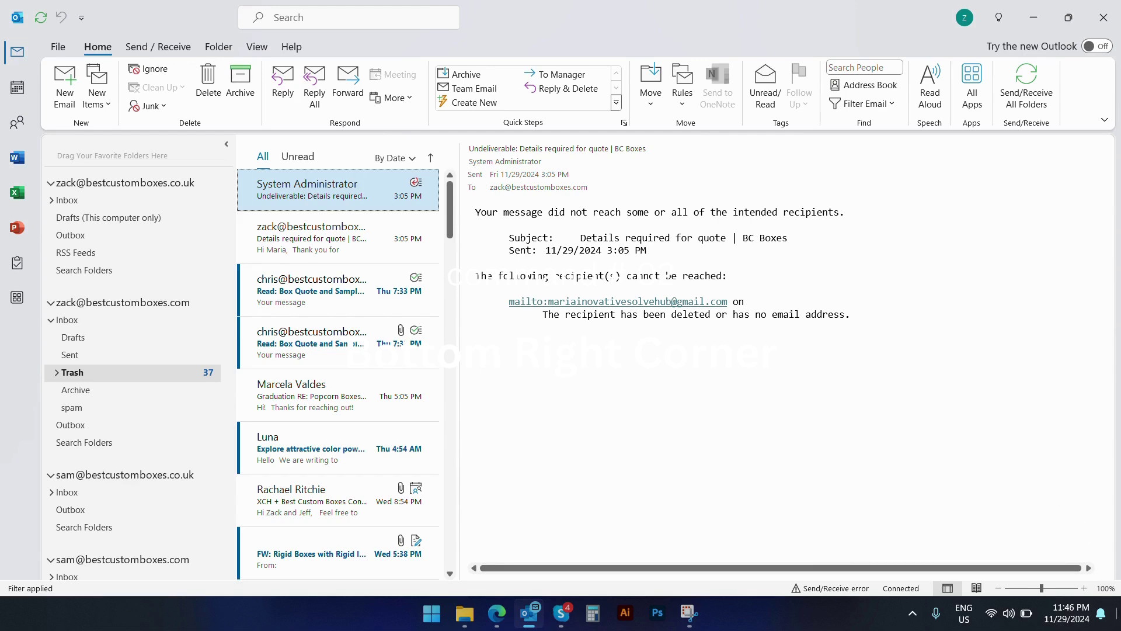
click(1118, 628)
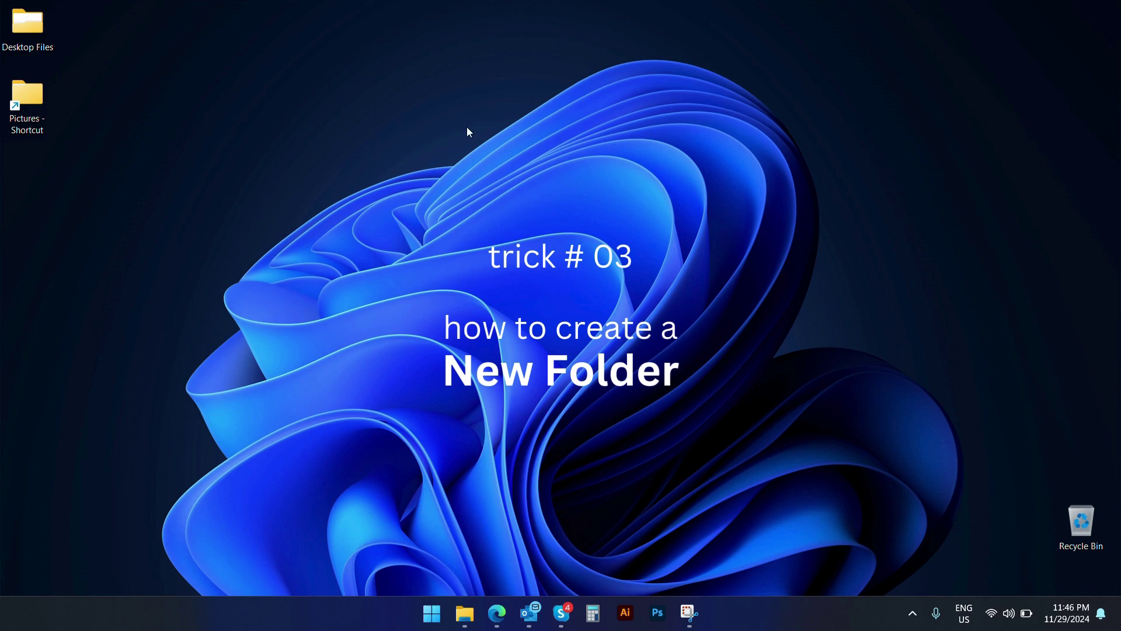
right_click(529, 159)
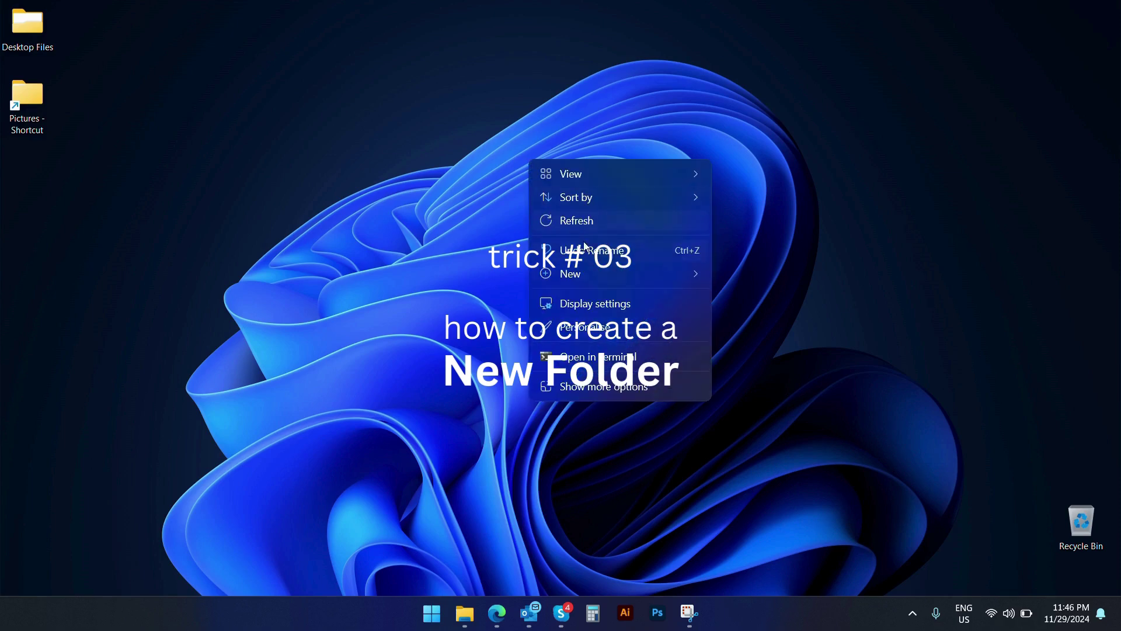
mouse_move(603, 271)
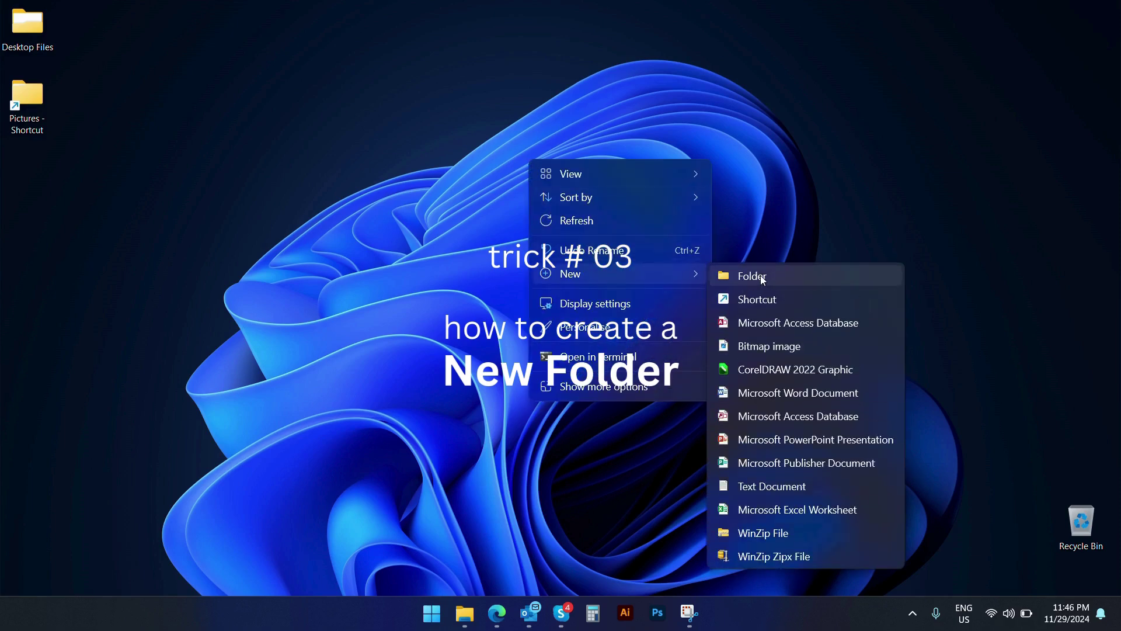
click(431, 261)
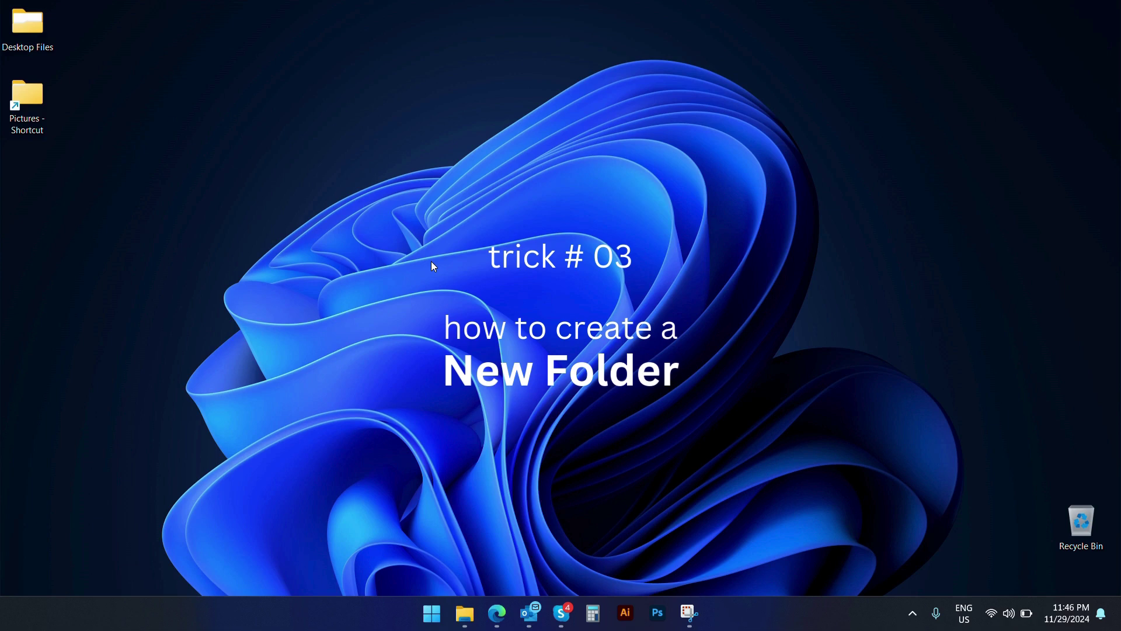
Create a new folder on the desktop and keep its default name.
key(ctrl+shift+n)
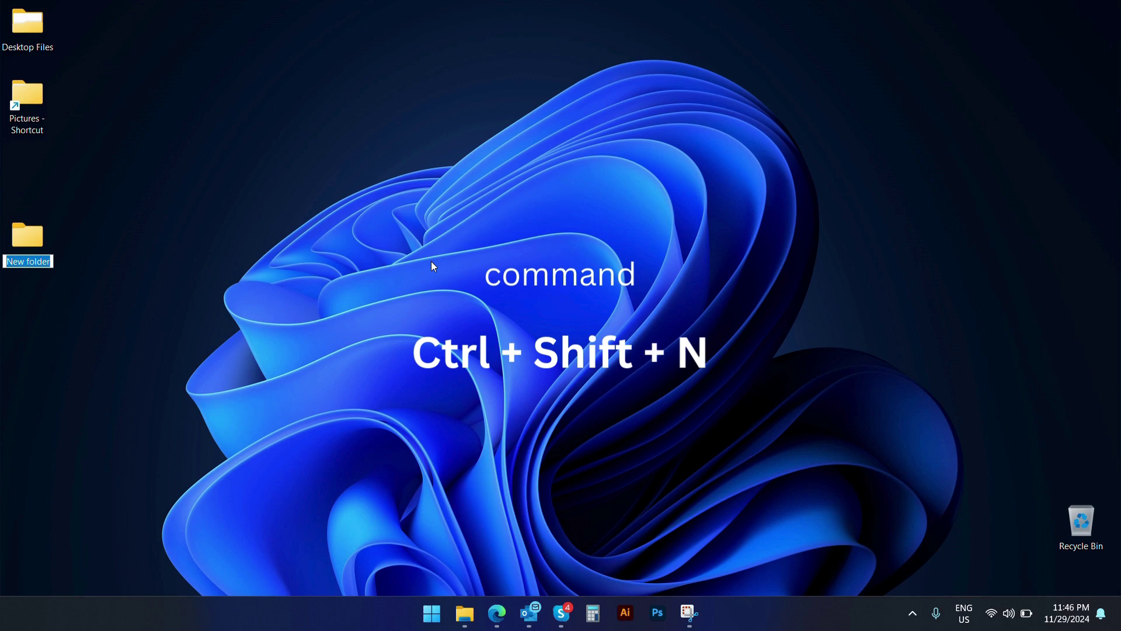
key(Return)
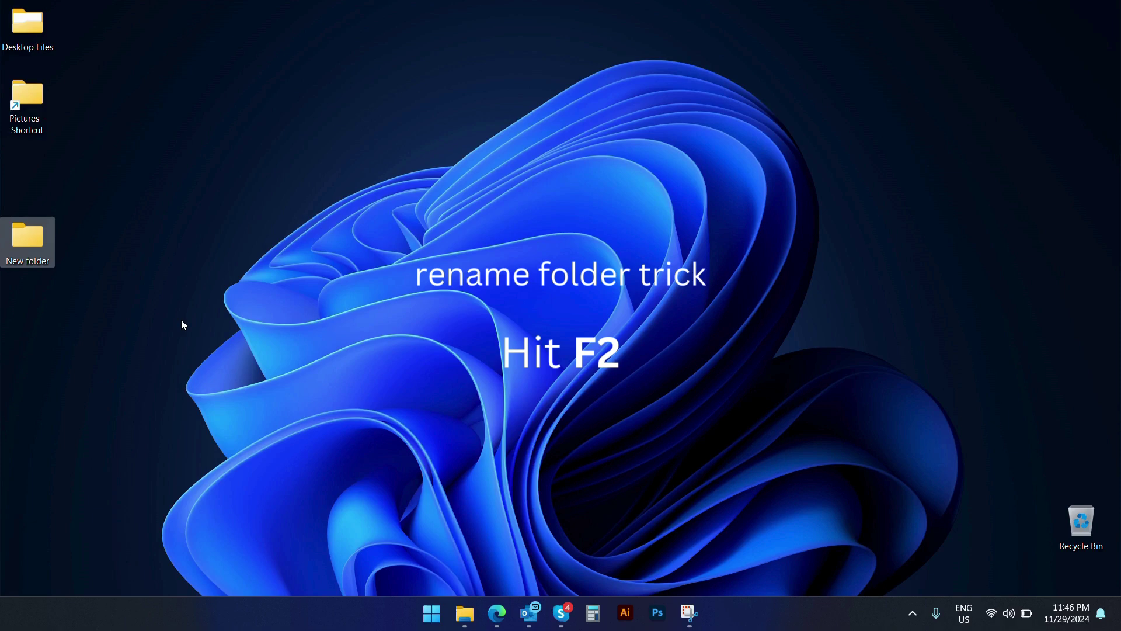
right_click(18, 234)
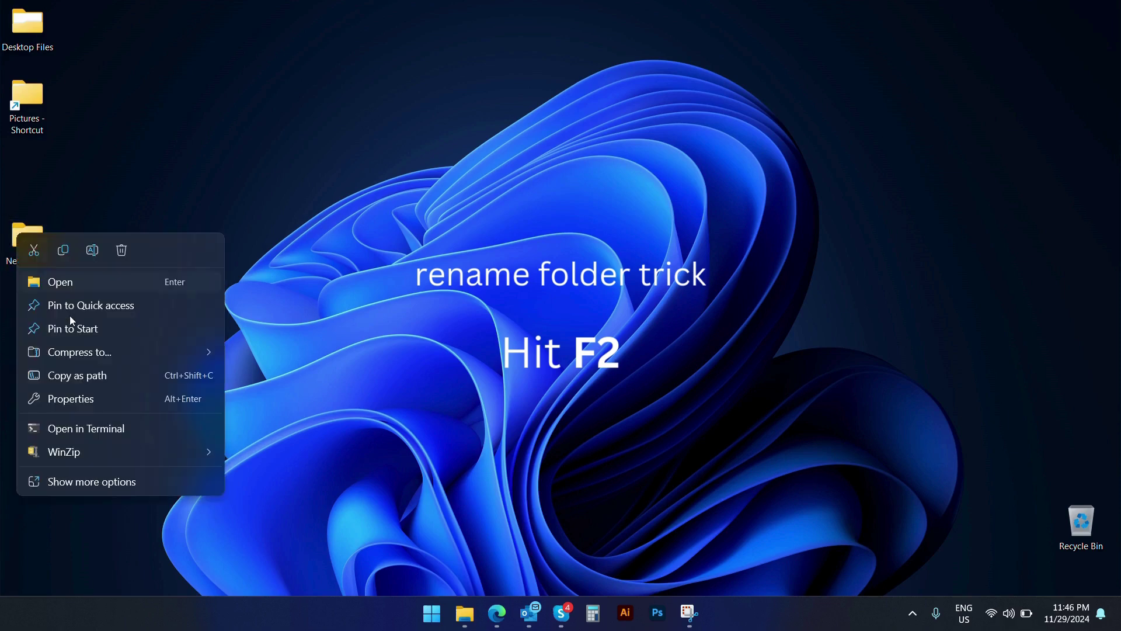
click(142, 481)
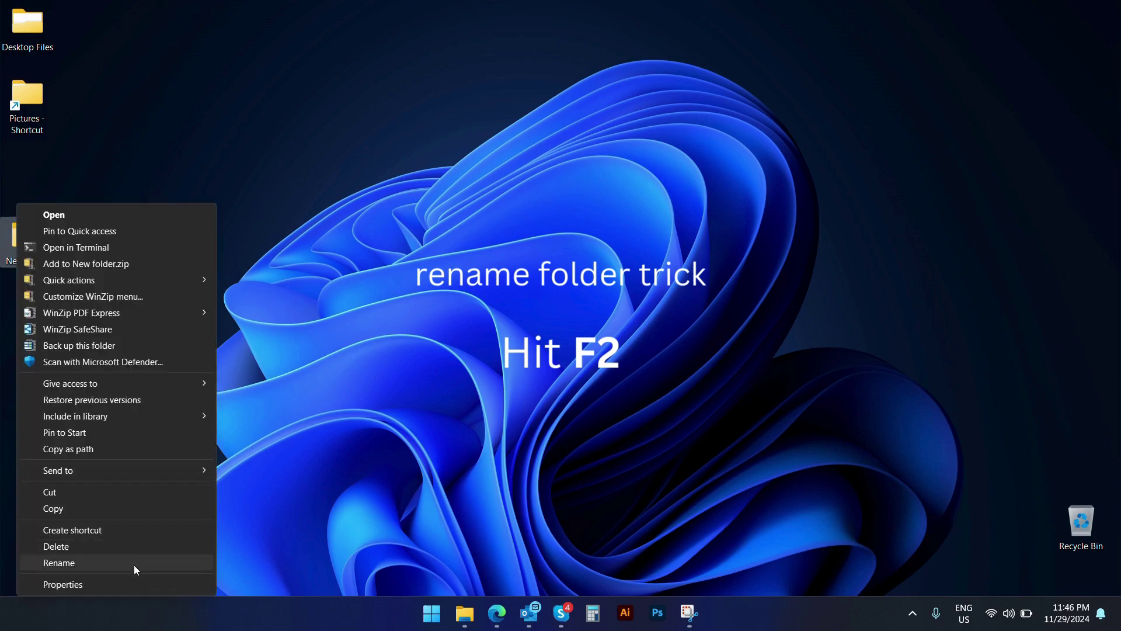
click(352, 314)
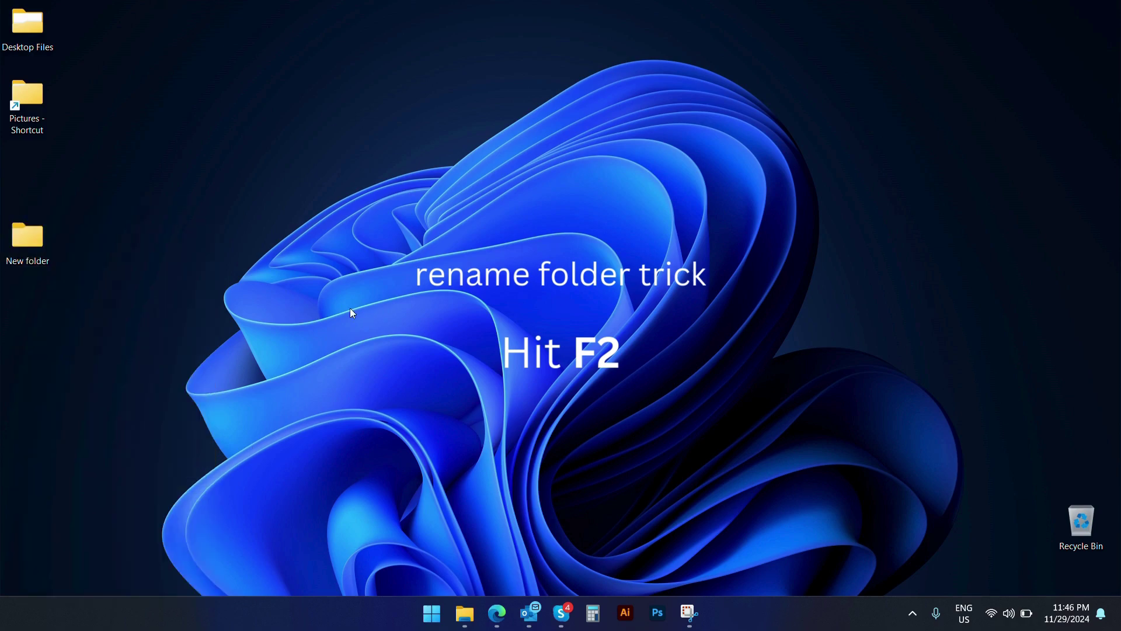
Rename the newly created desktop folder, entering a person's first name as its name.
click(32, 246)
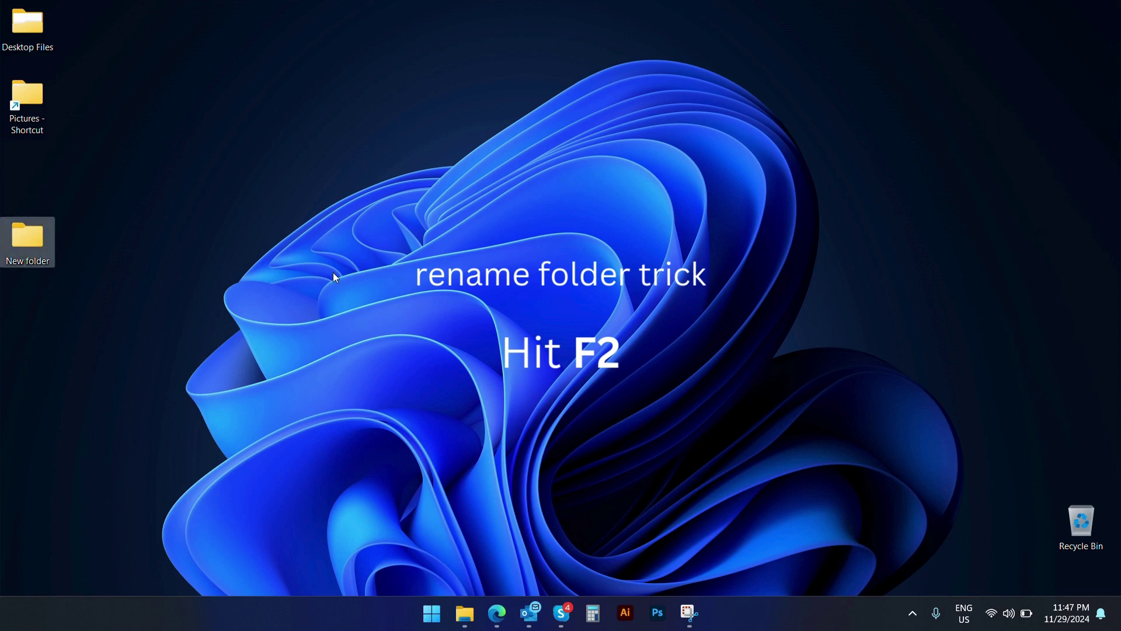
key(F2)
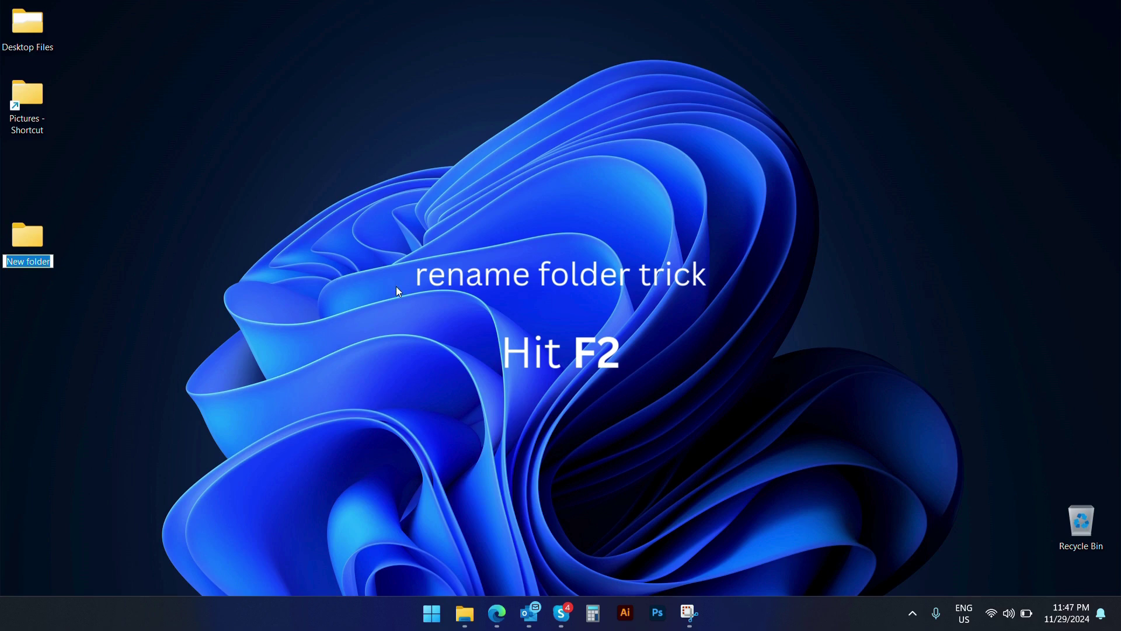
text(Syed)
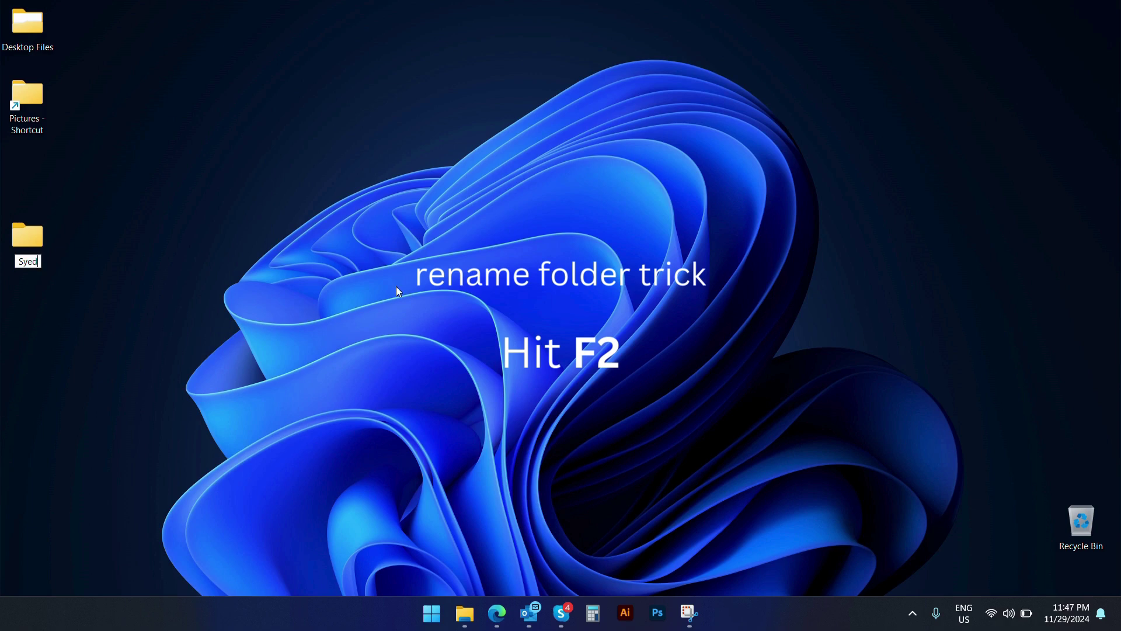
key(Return)
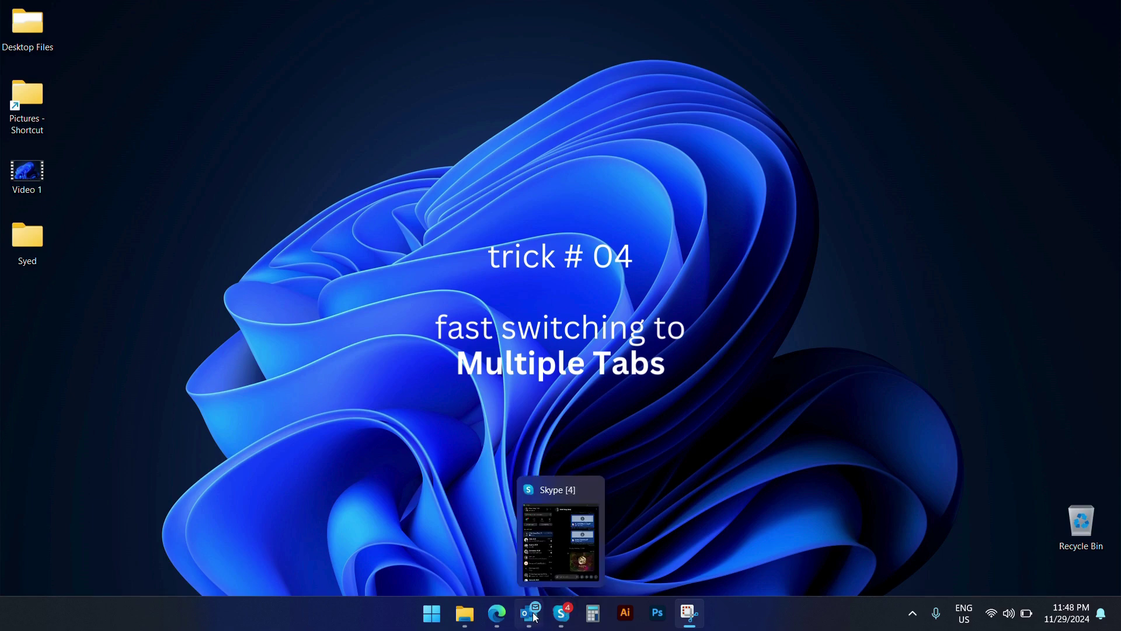
Bring the Edge window to the front and minimize it to return to the desktop.
key(Right)
key(Up)
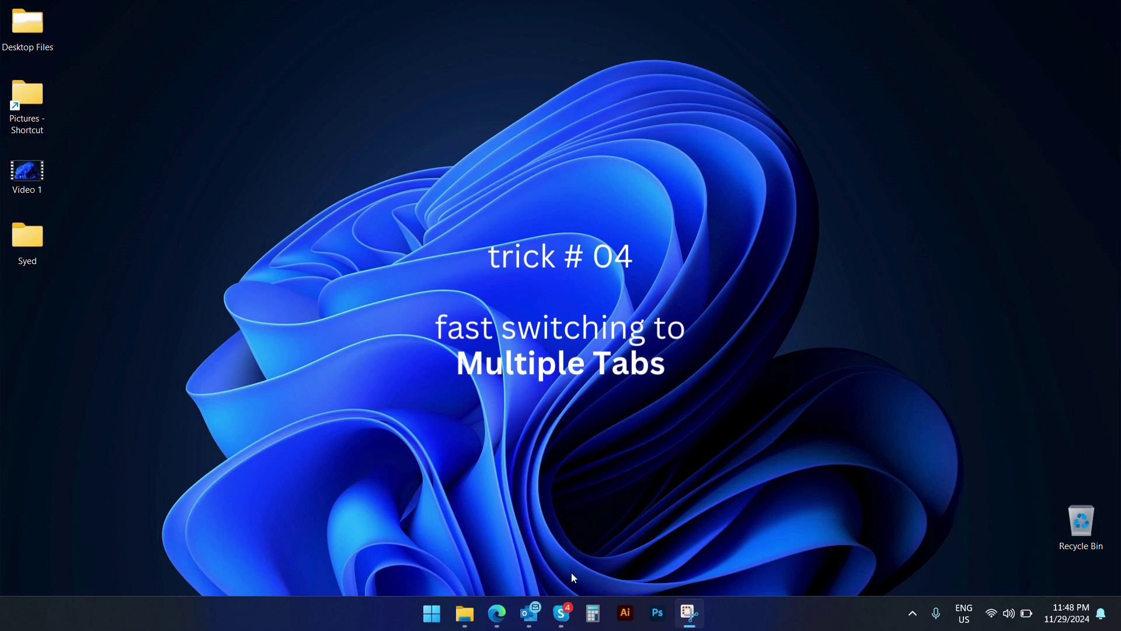
mouse_move(563, 621)
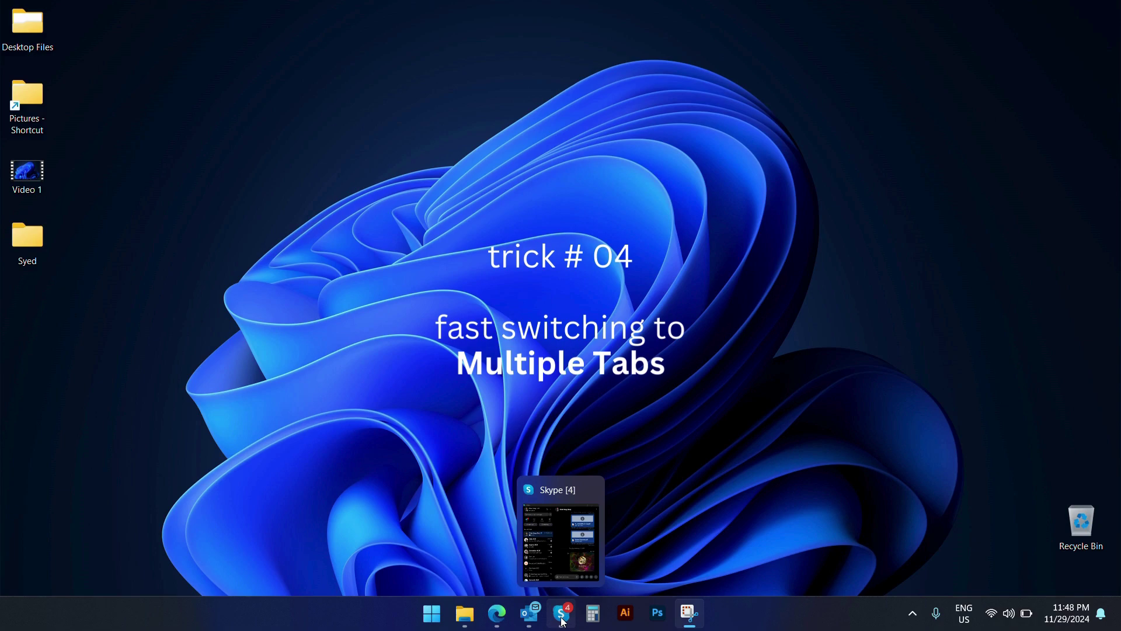
click(491, 611)
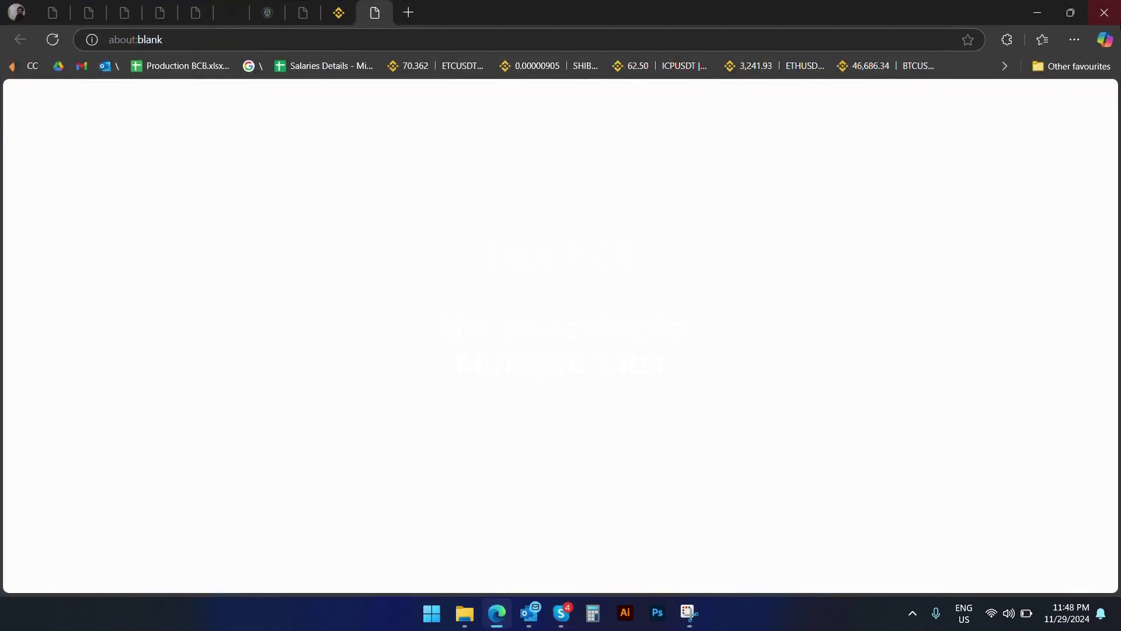
click(1036, 13)
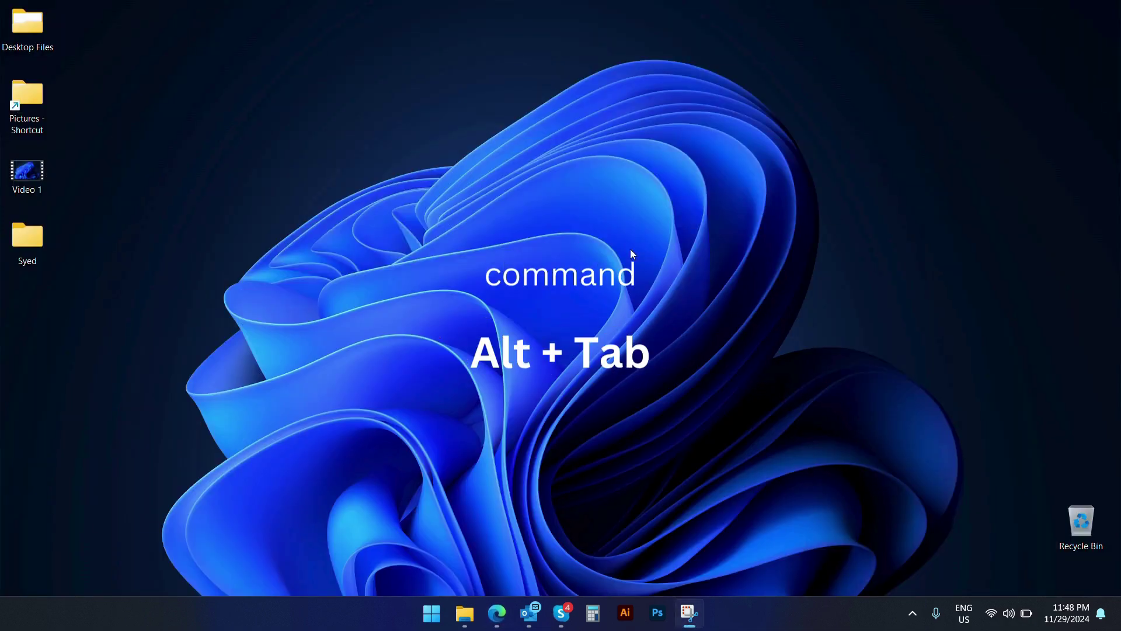
Switch directly to the Edge window and cycle through the open windows in the task switcher.
key(alt+Tab)
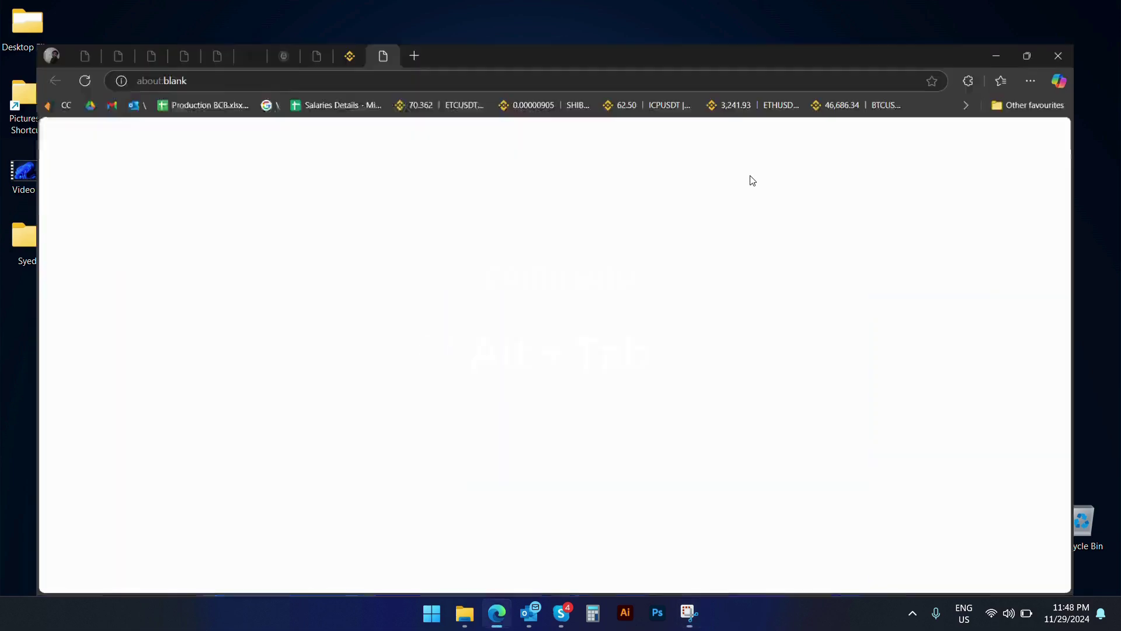
key(alt+Tab)
key(alt+Tab)
key(alt+Tab)
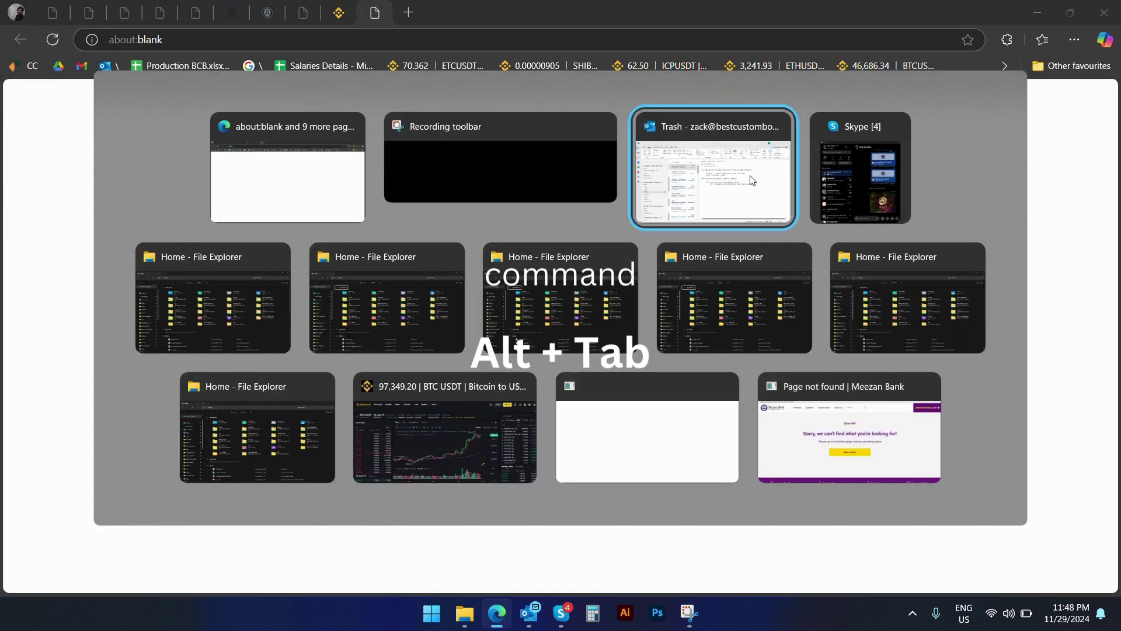
key(alt+Tab)
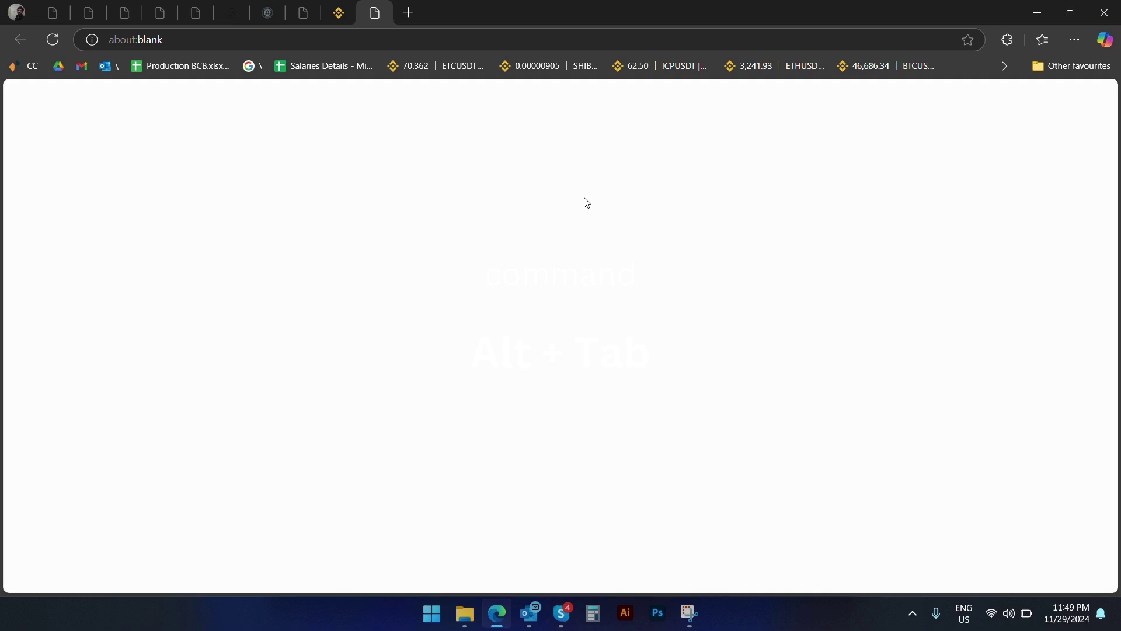
Switch back and forth between the Edge and Skype windows several times, ending on Skype.
key(alt+Tab)
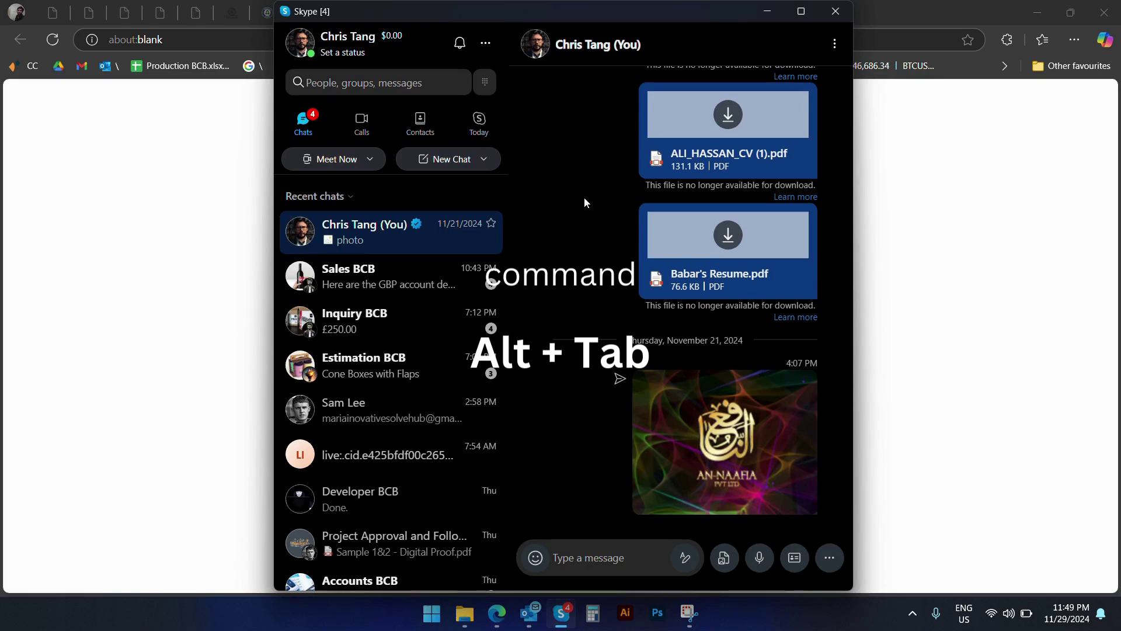
key(alt+Tab)
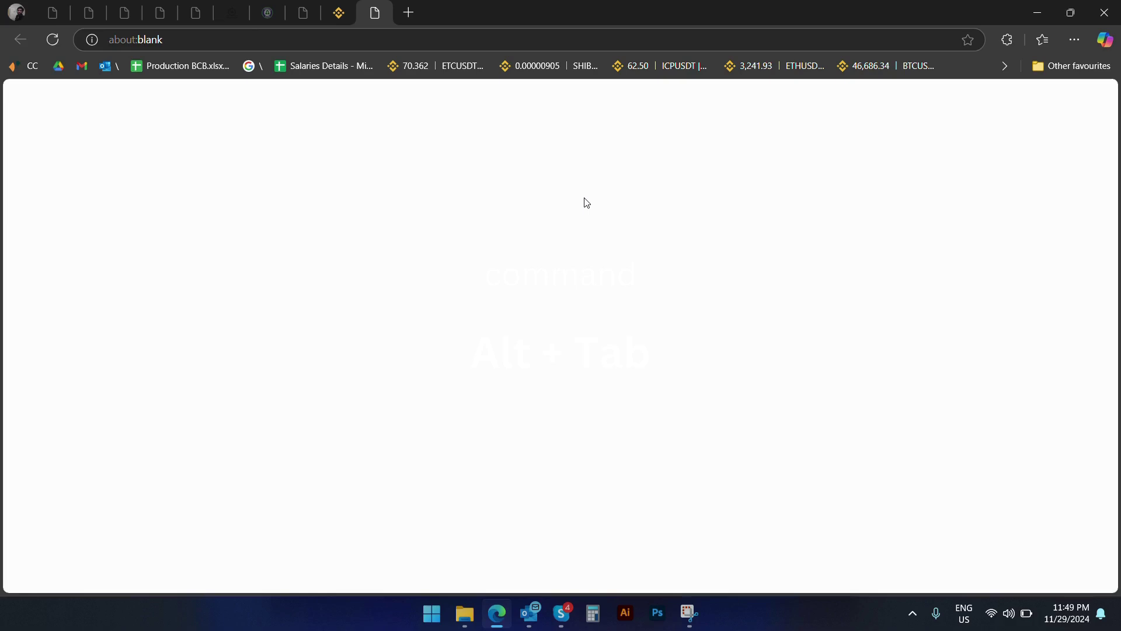
key(alt+Tab)
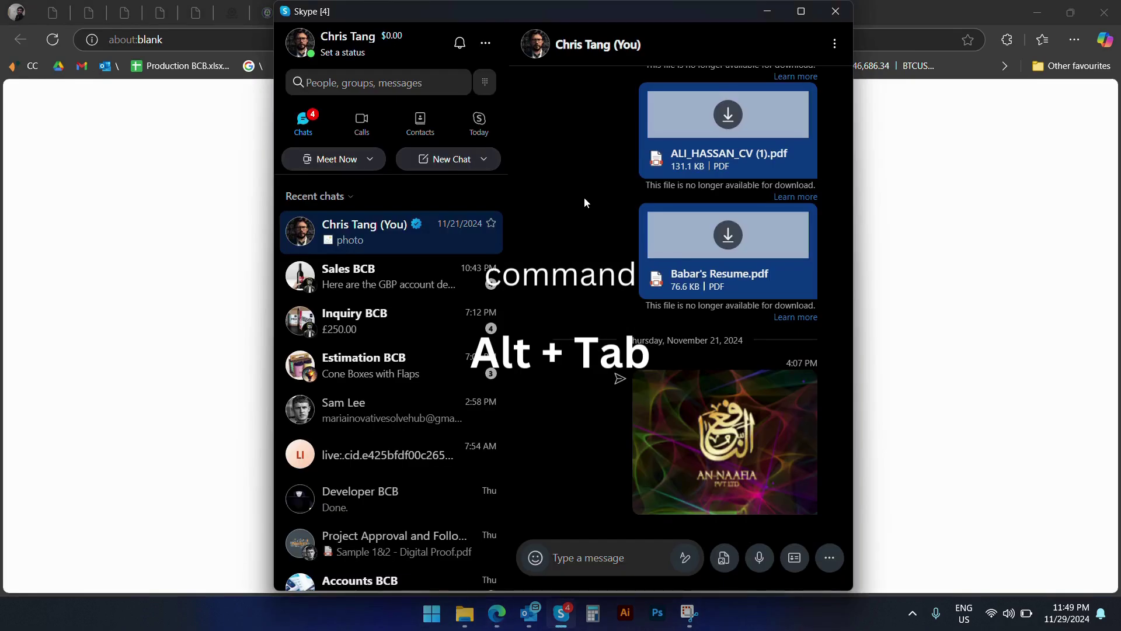
key(alt+Tab)
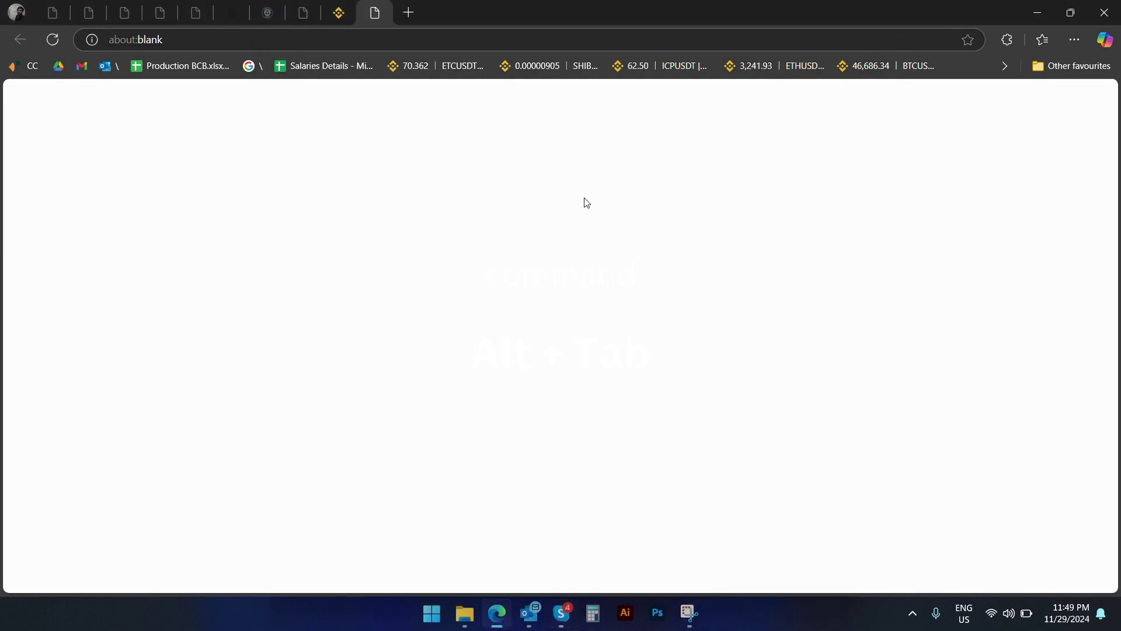
key(alt+Tab)
key(alt+Tab)
key(alt+Tab)
key(alt+Tab)
key(alt+Tab)
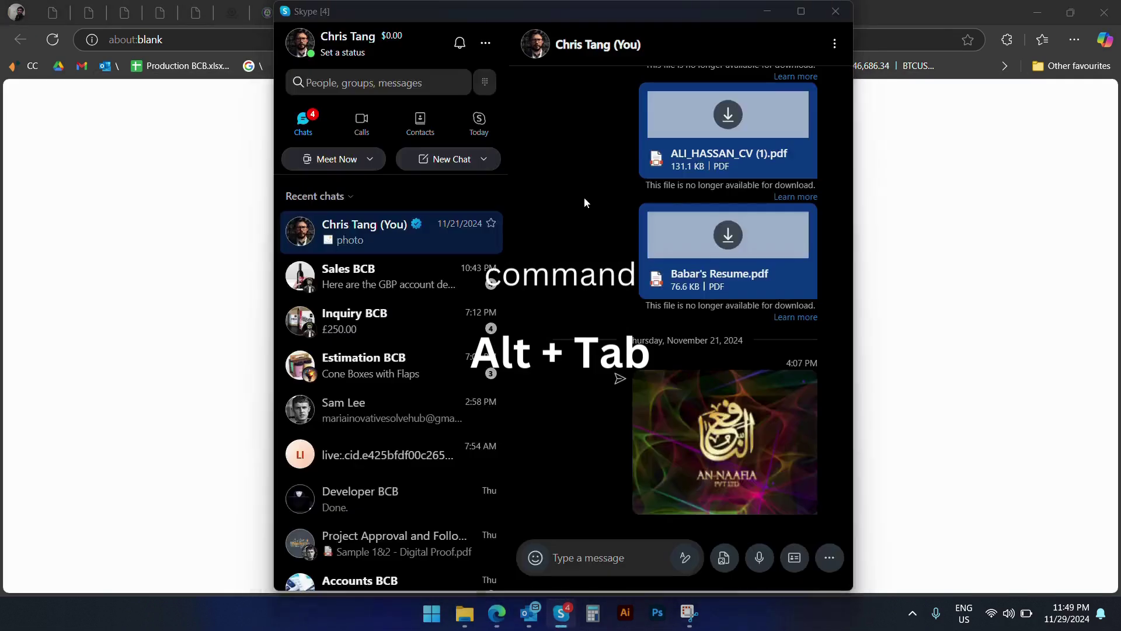
Minimize the Skype and Edge windows to return to the desktop.
key(alt+Tab)
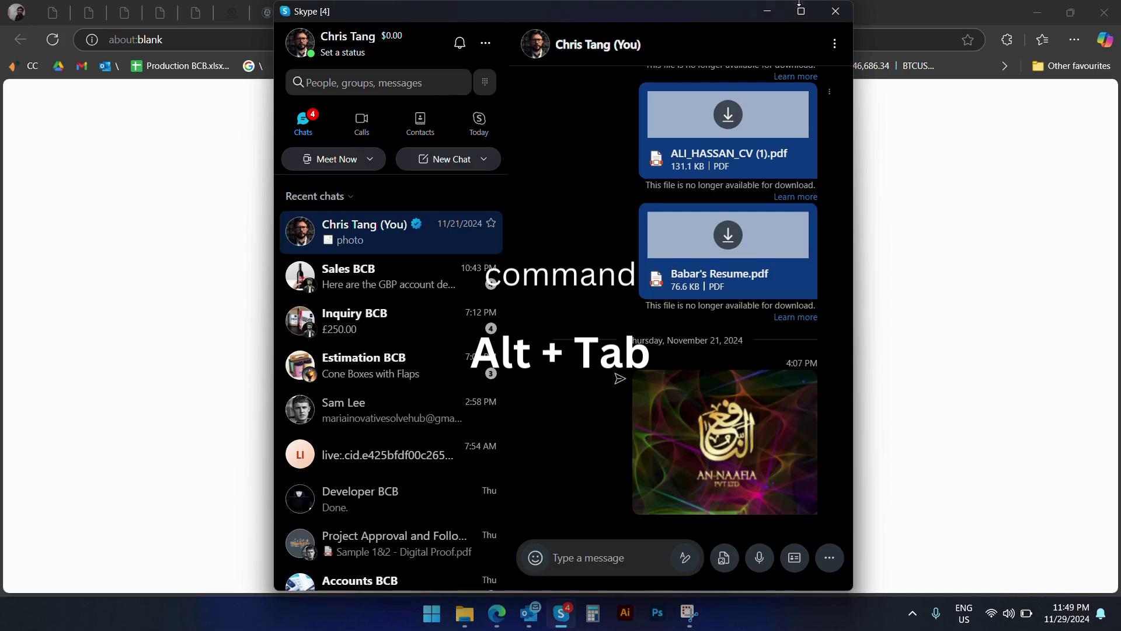
click(764, 12)
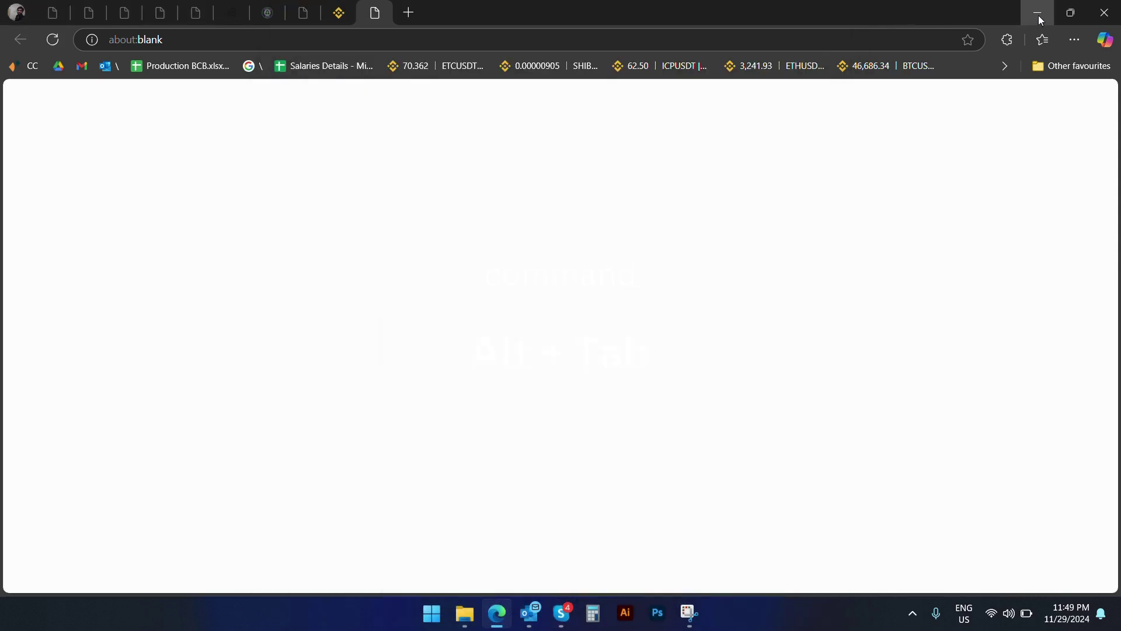
click(1039, 17)
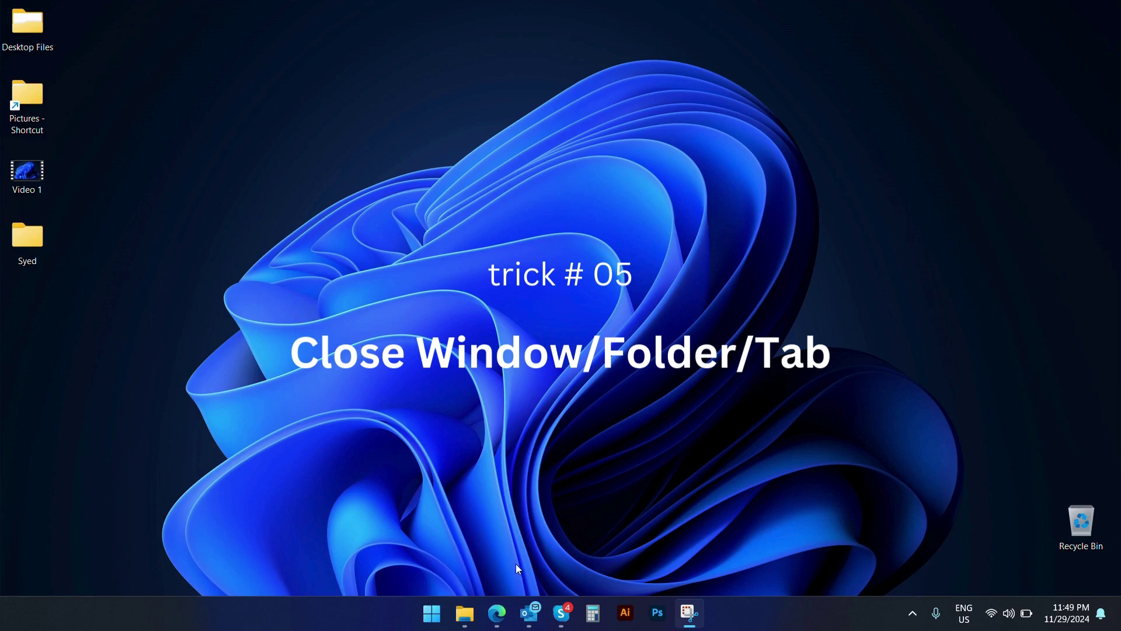
Bring a File Explorer window to the front and close it with its window control.
click(530, 613)
click(464, 613)
click(372, 529)
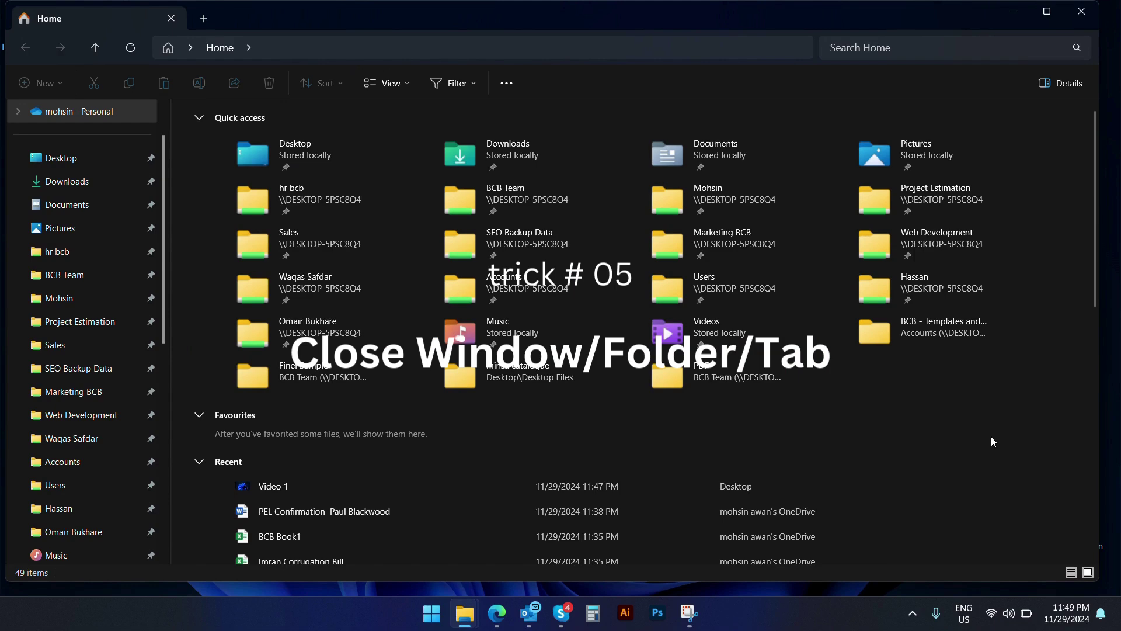
click(1087, 15)
Bring another open File Explorer window to the front and close it with the close-window shortcut.
mouse_move(463, 610)
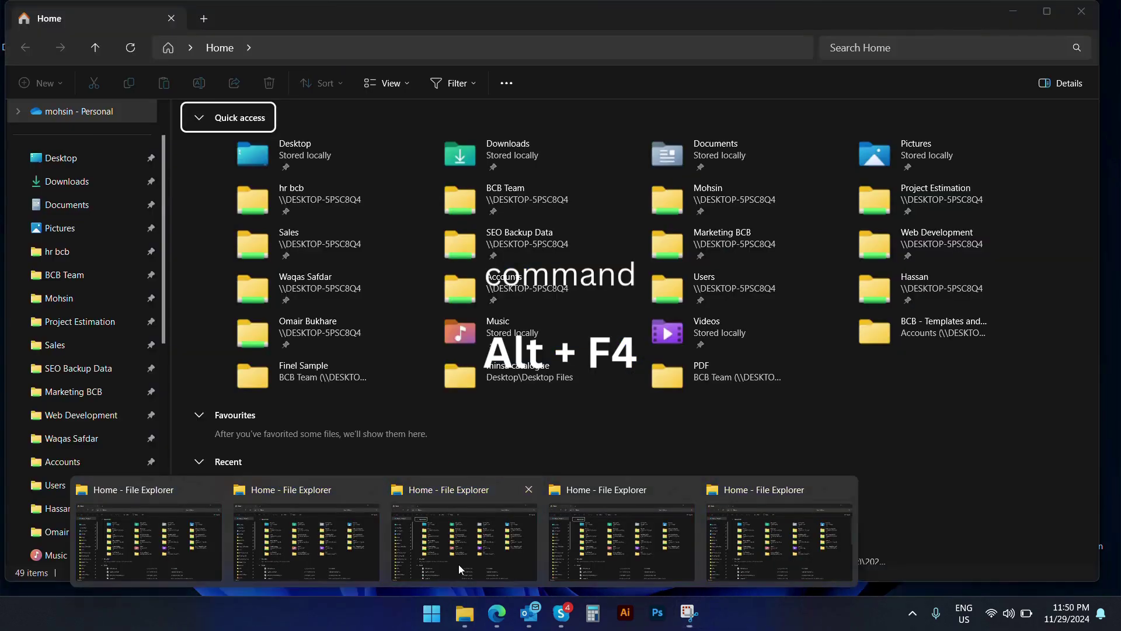
click(458, 564)
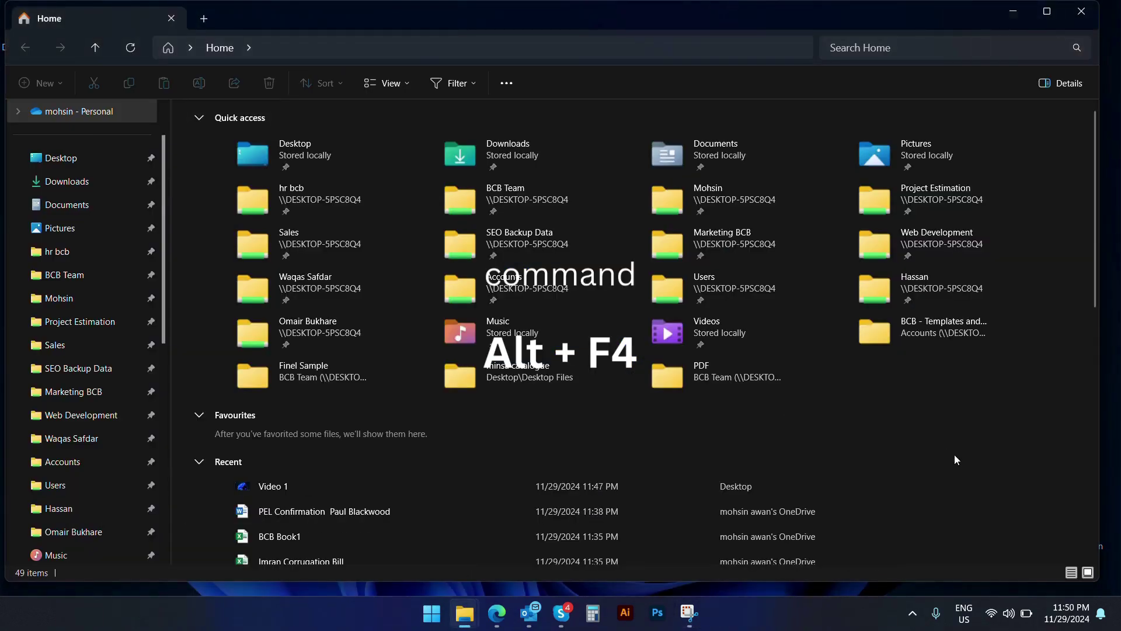
key(alt+F4)
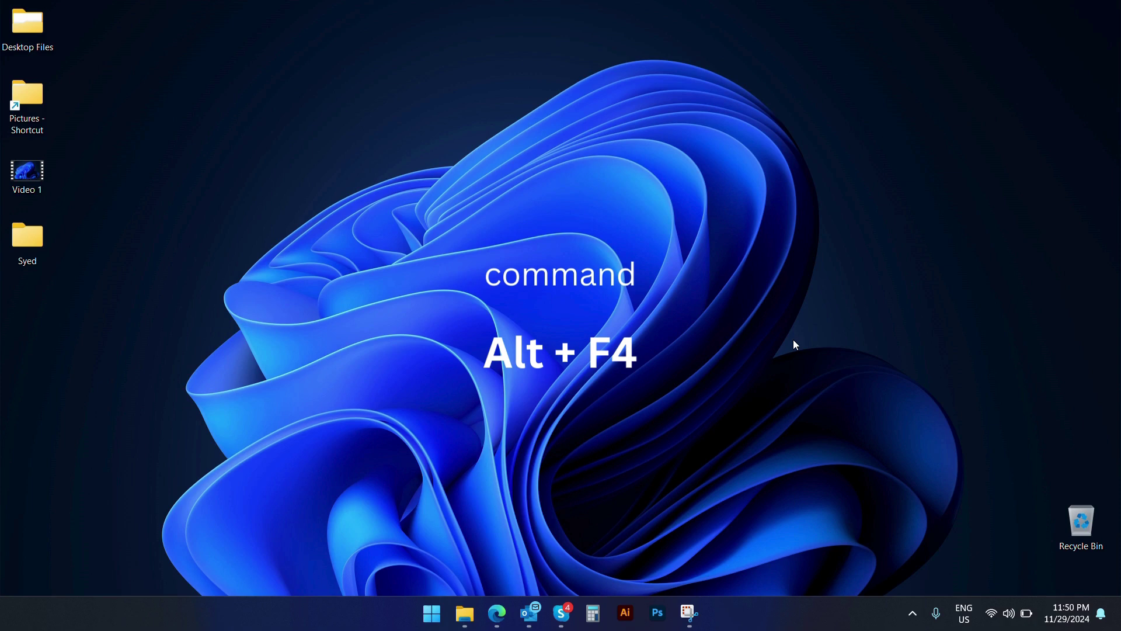
Call up the Shut Down Windows dialog from the desktop, browse its options such as Switch user, Sign out and Sleep, and cancel it.
key(alt+F4)
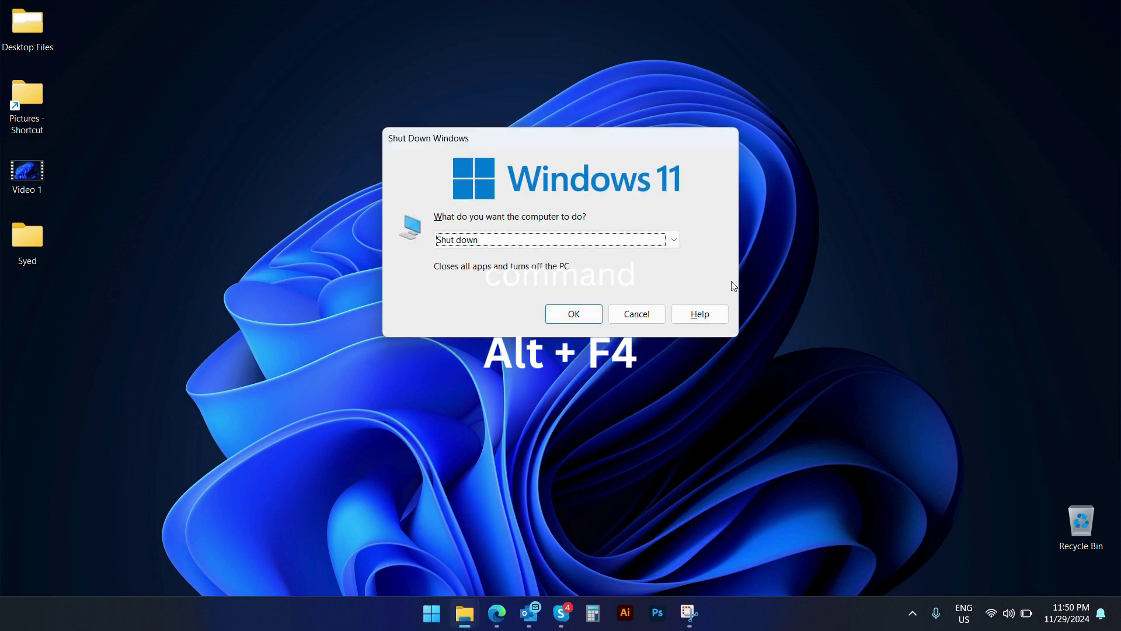
scroll(676, 240, down, 1)
scroll(676, 240, up, 4)
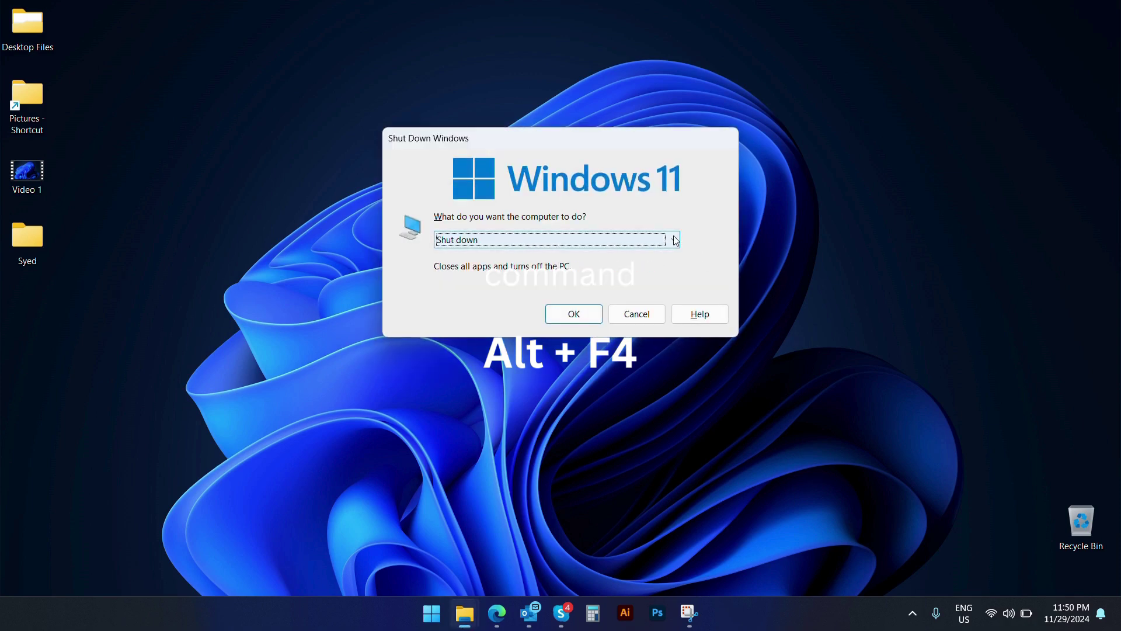
scroll(676, 241, down, 1)
scroll(676, 241, up, 1)
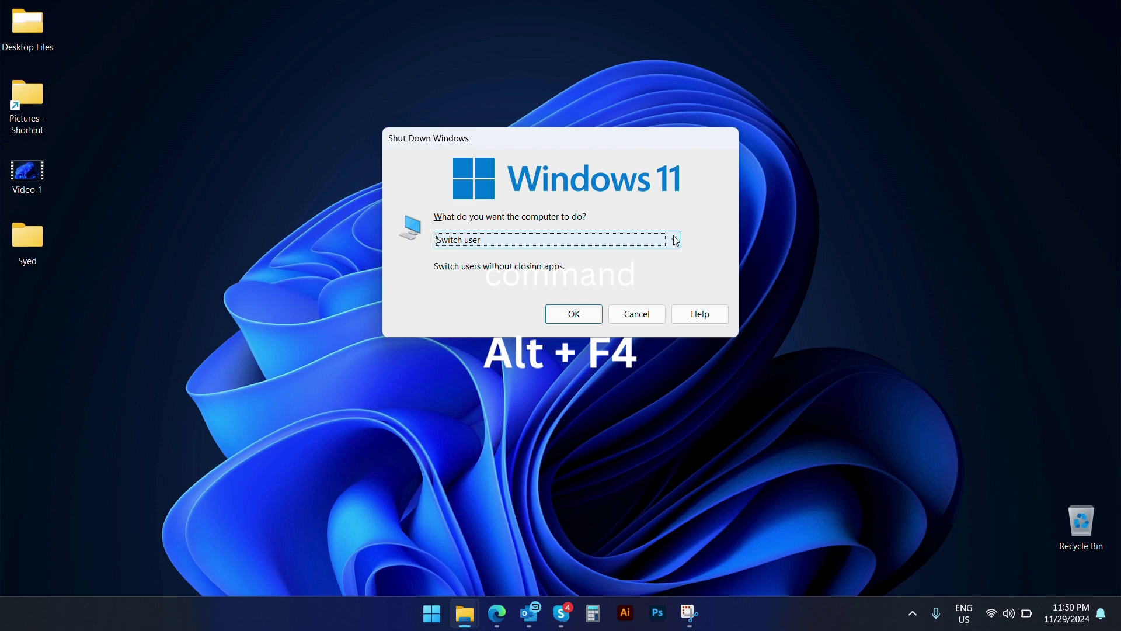
scroll(676, 241, down, 1)
scroll(675, 241, up, 1)
scroll(675, 241, down, 1)
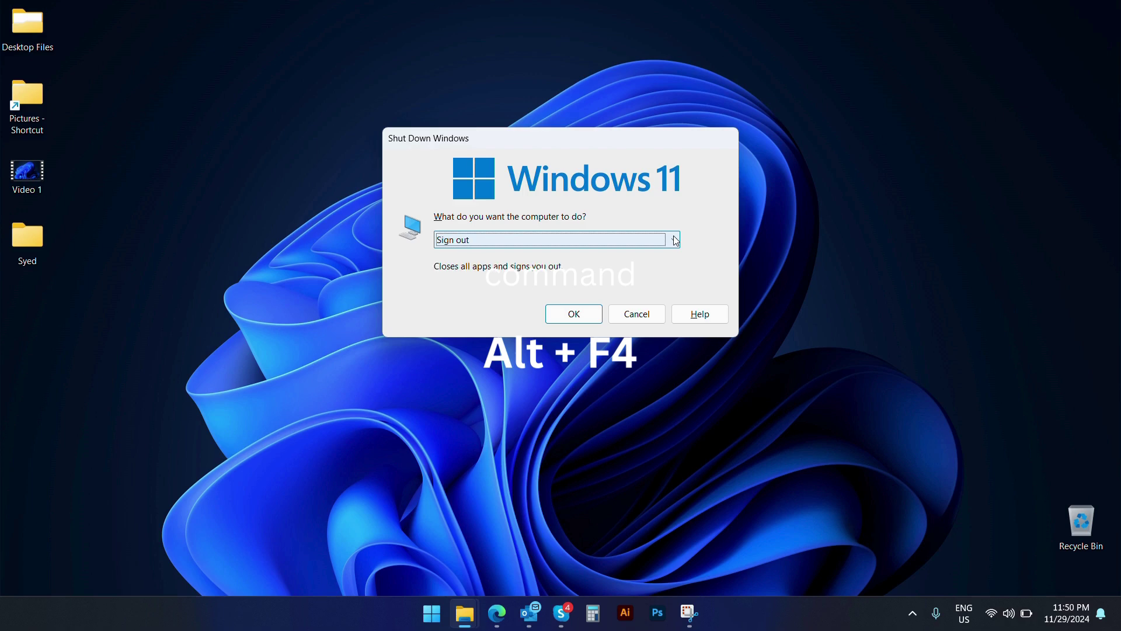
scroll(676, 240, down, 1)
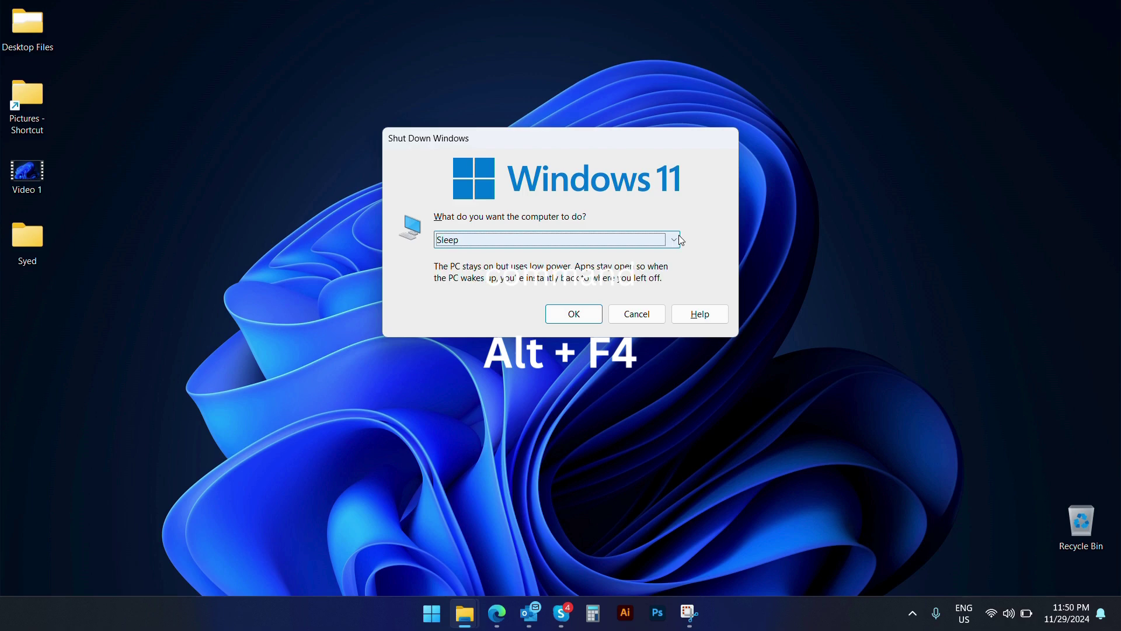
click(652, 314)
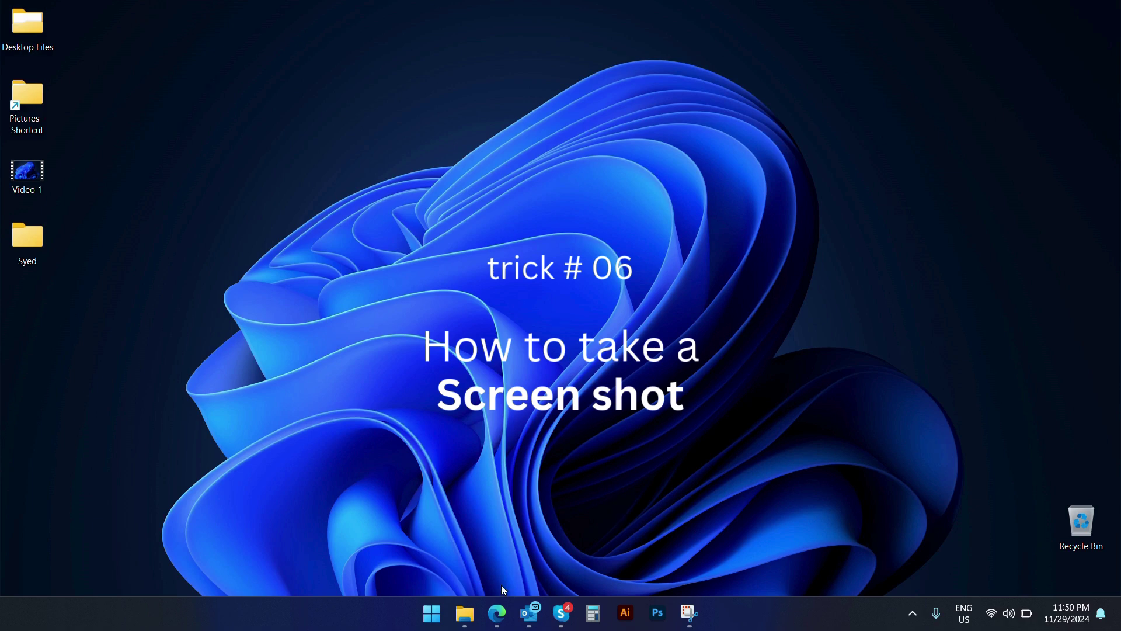
Search Windows for the Snipping Tool and dismiss the search without opening the app.
key(super)
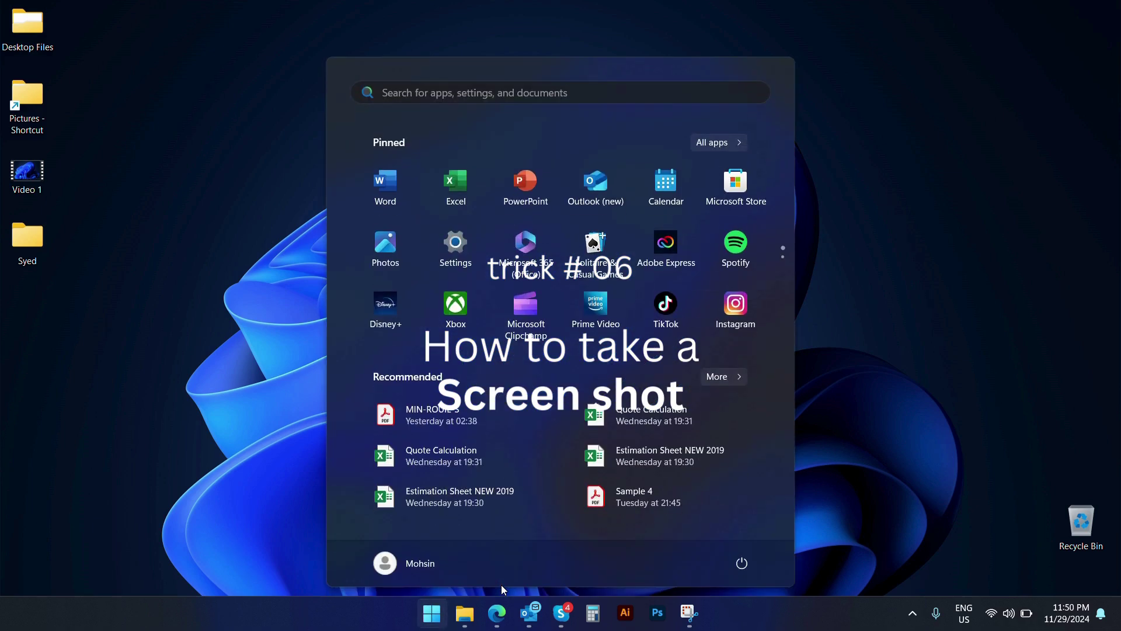
text(snipping Tool)
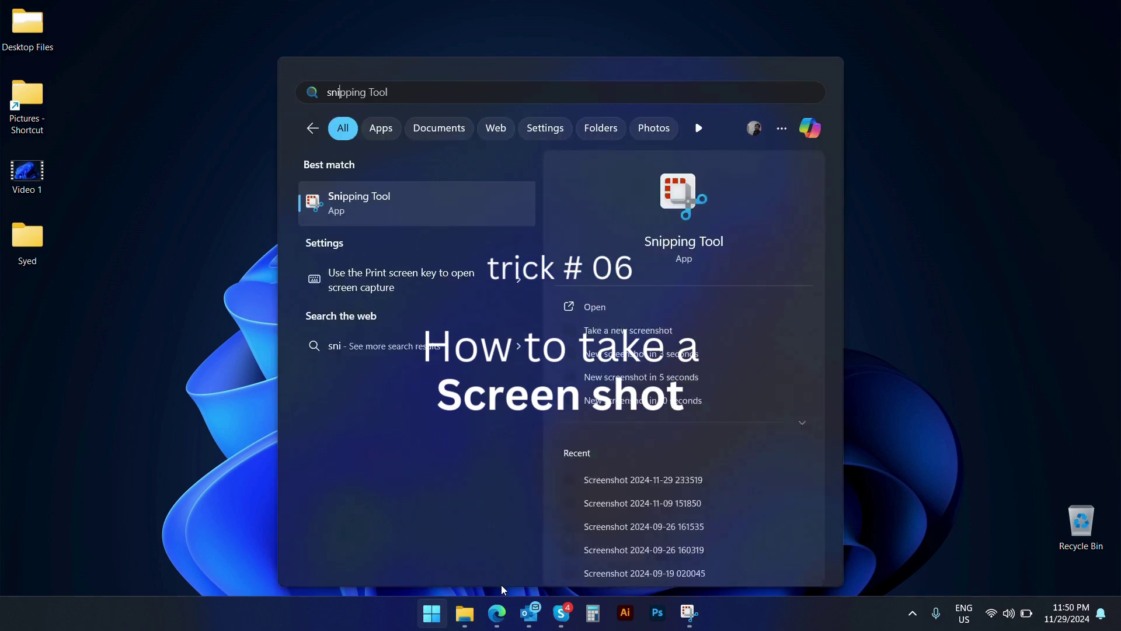
click(963, 240)
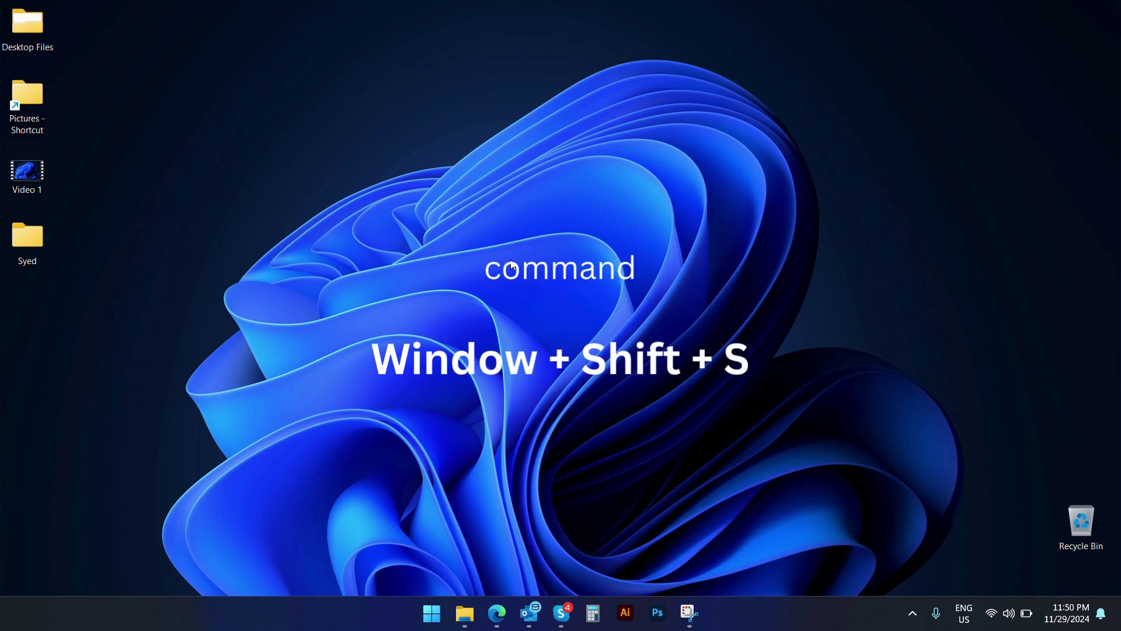
Capture a rectangular screenshot of the upper-middle desktop area, view it in Snipping Tool, and close the viewer.
key(super+shift+s)
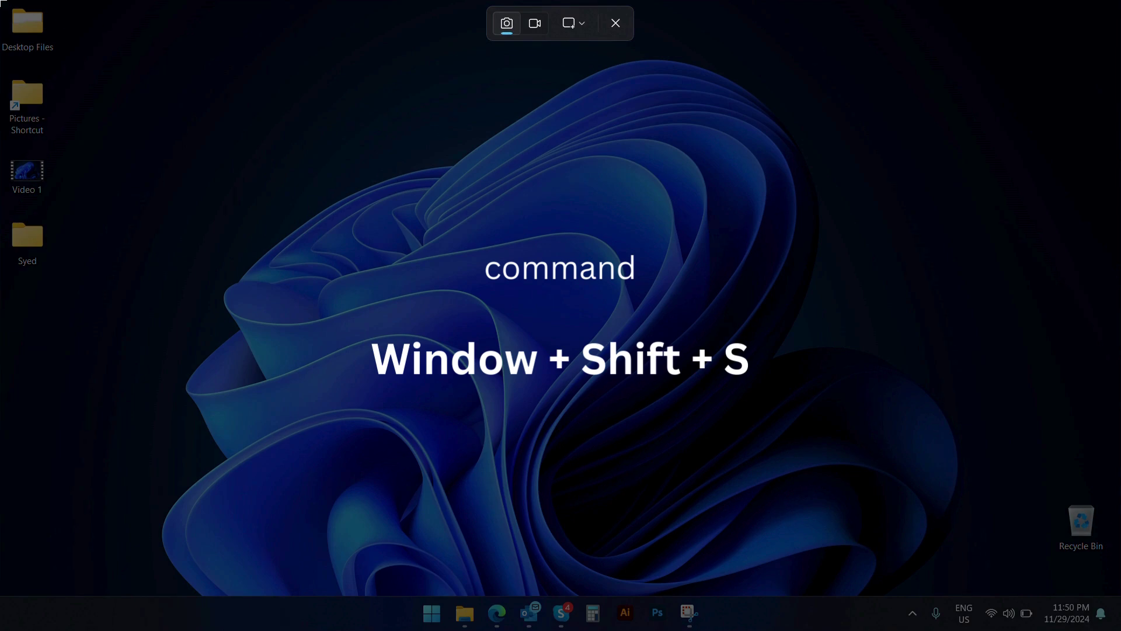
drag(198, 96, 739, 405)
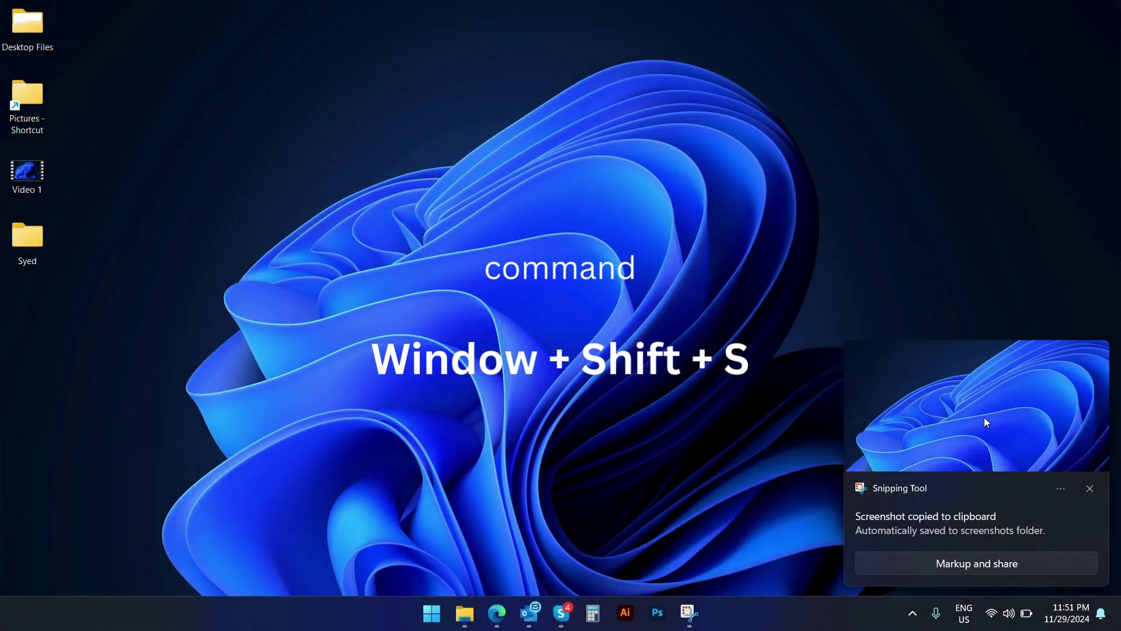
click(983, 417)
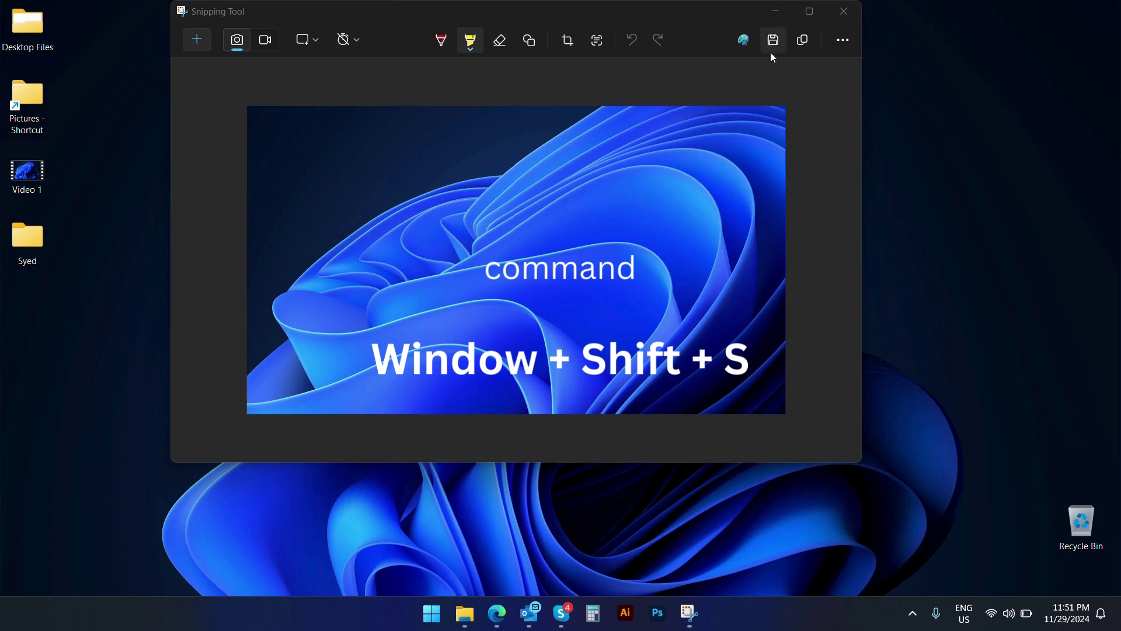
click(850, 13)
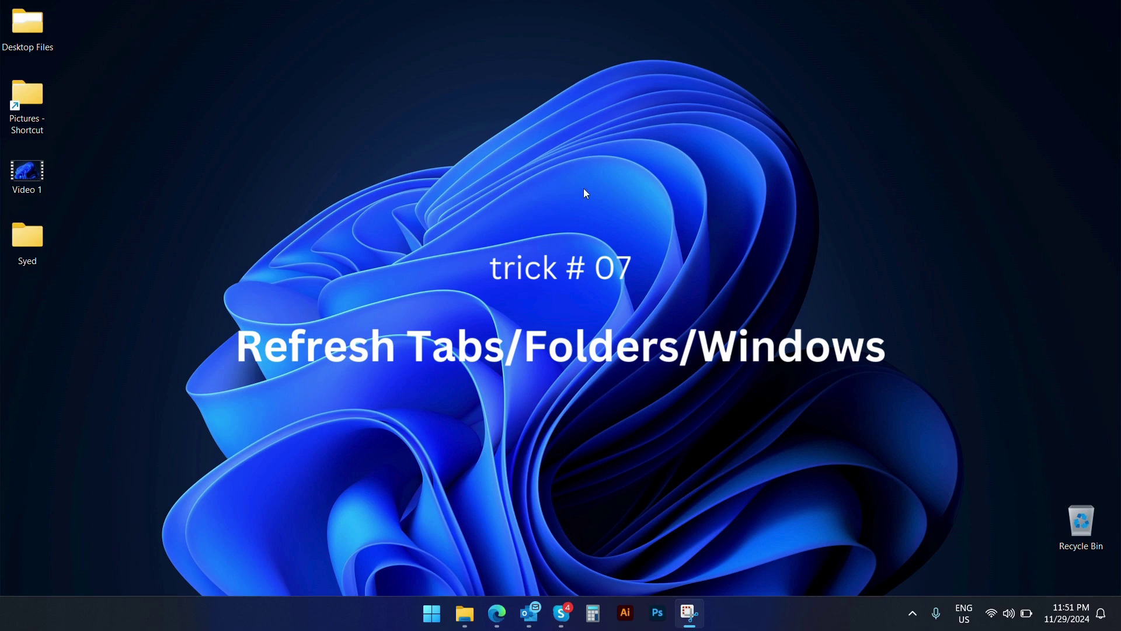
Refresh the desktop through its context options.
mouse_move(464, 611)
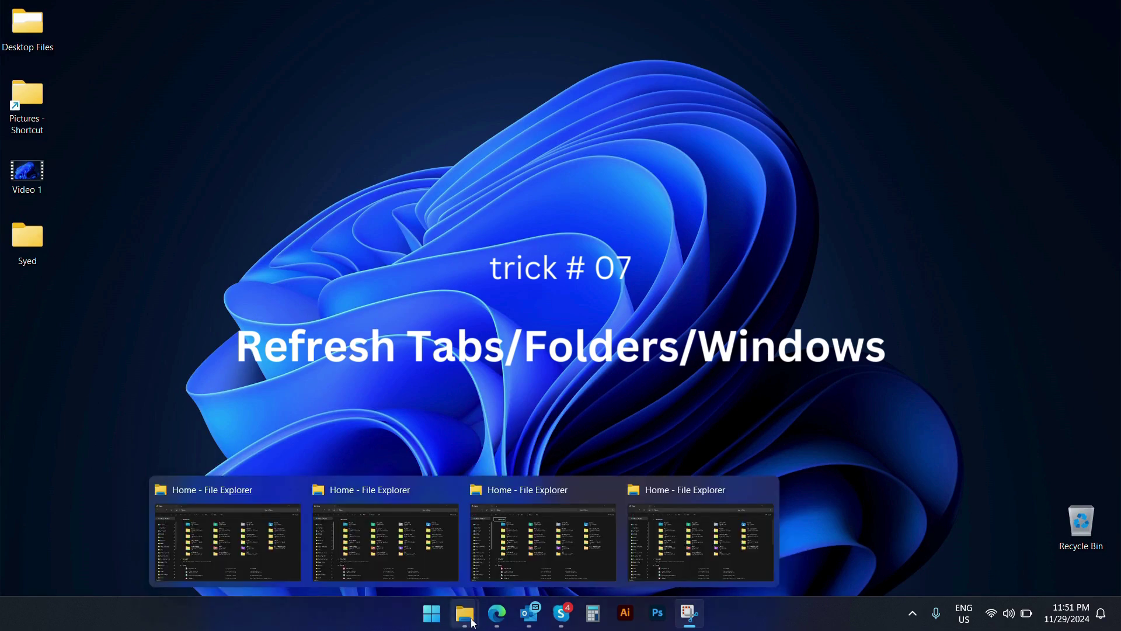
click(681, 350)
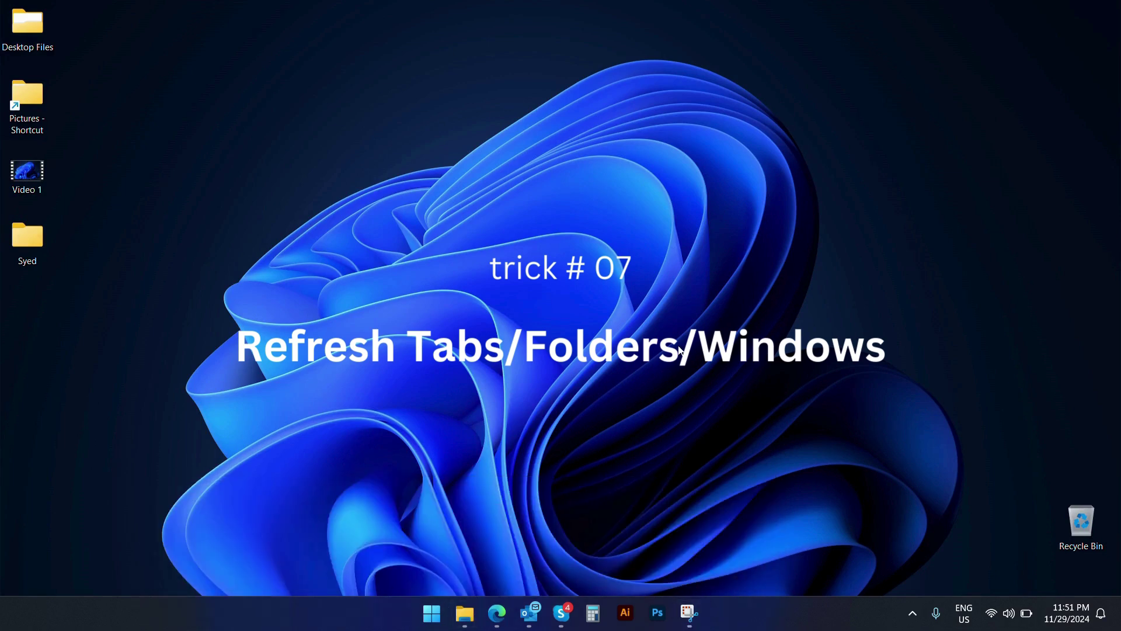
right_click(566, 222)
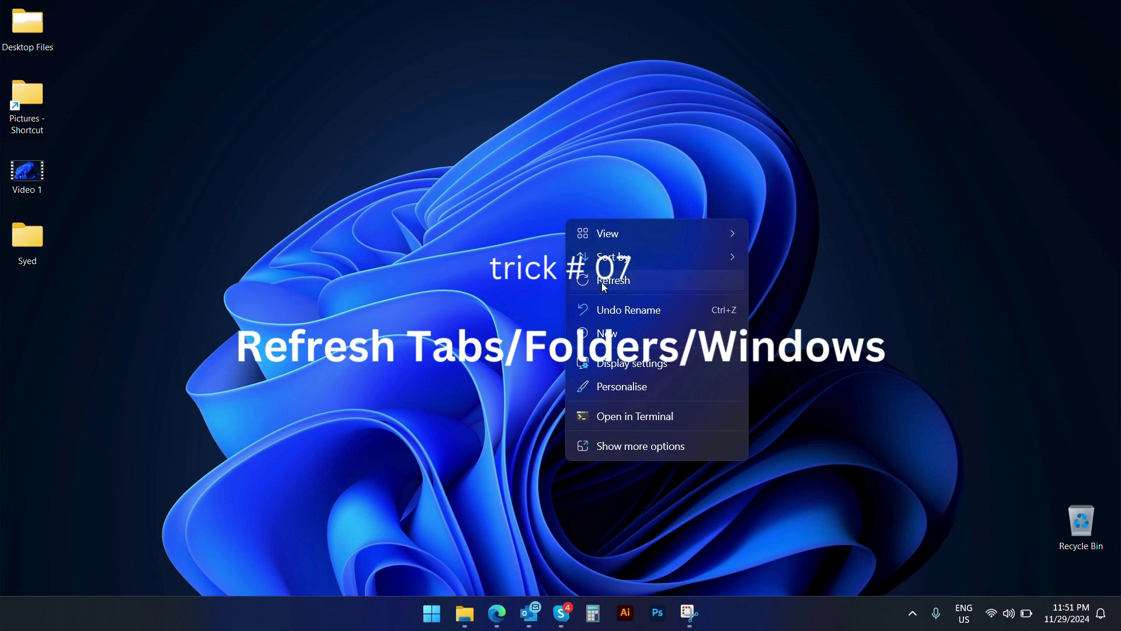
click(439, 273)
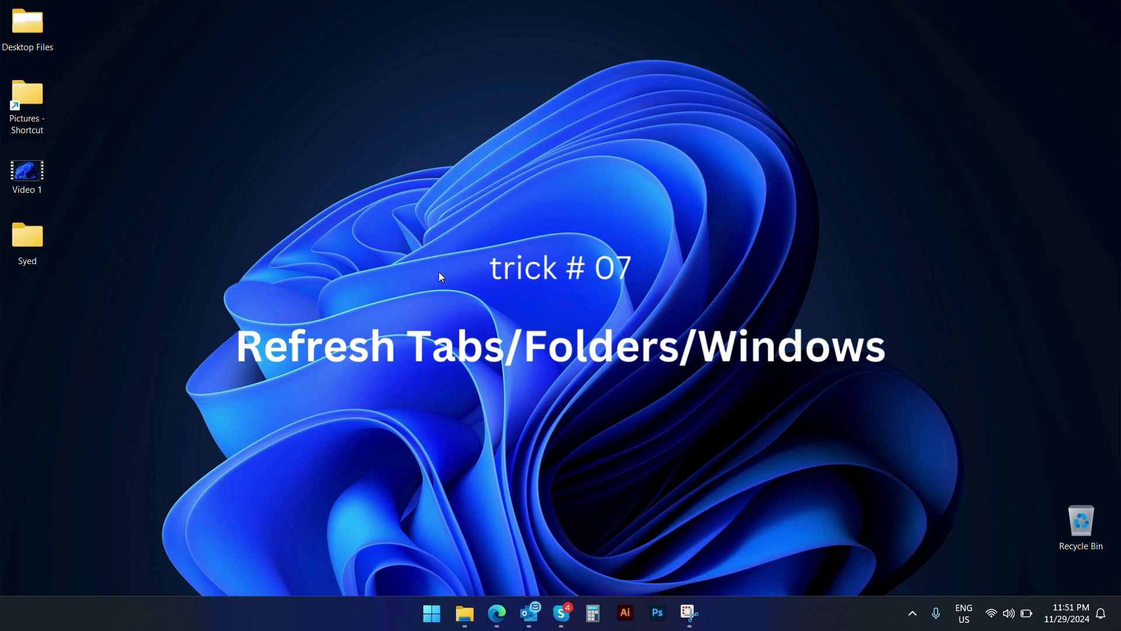
right_click(440, 272)
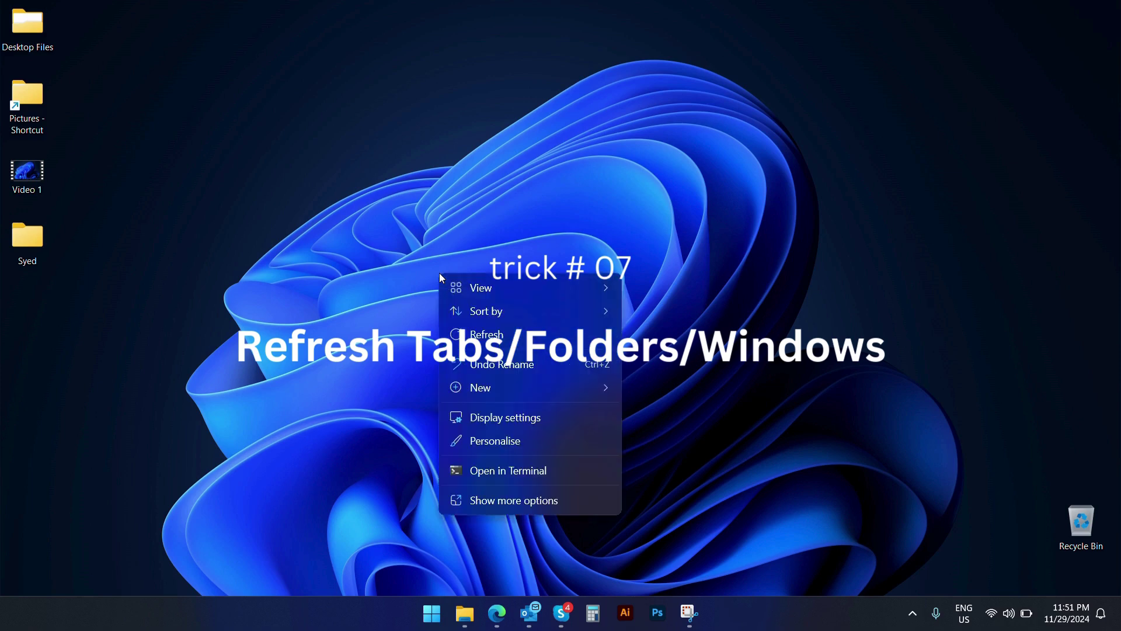
click(499, 338)
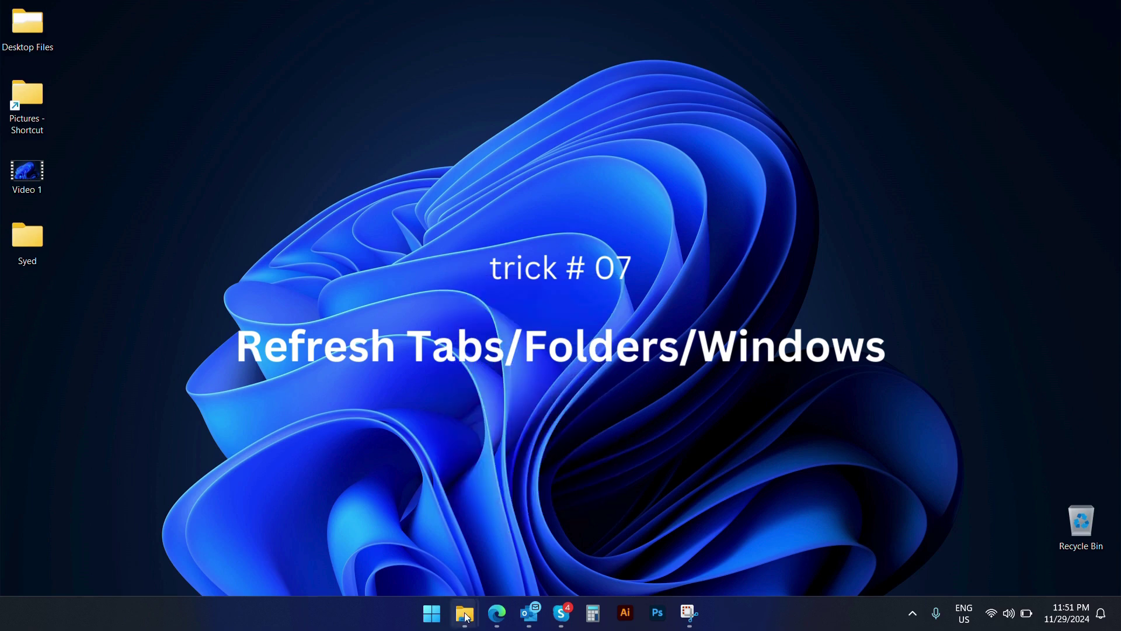
Bring a File Explorer window to the front, refresh it several times with the refresh shortcut, and close it.
mouse_move(465, 613)
click(436, 555)
key(F5)
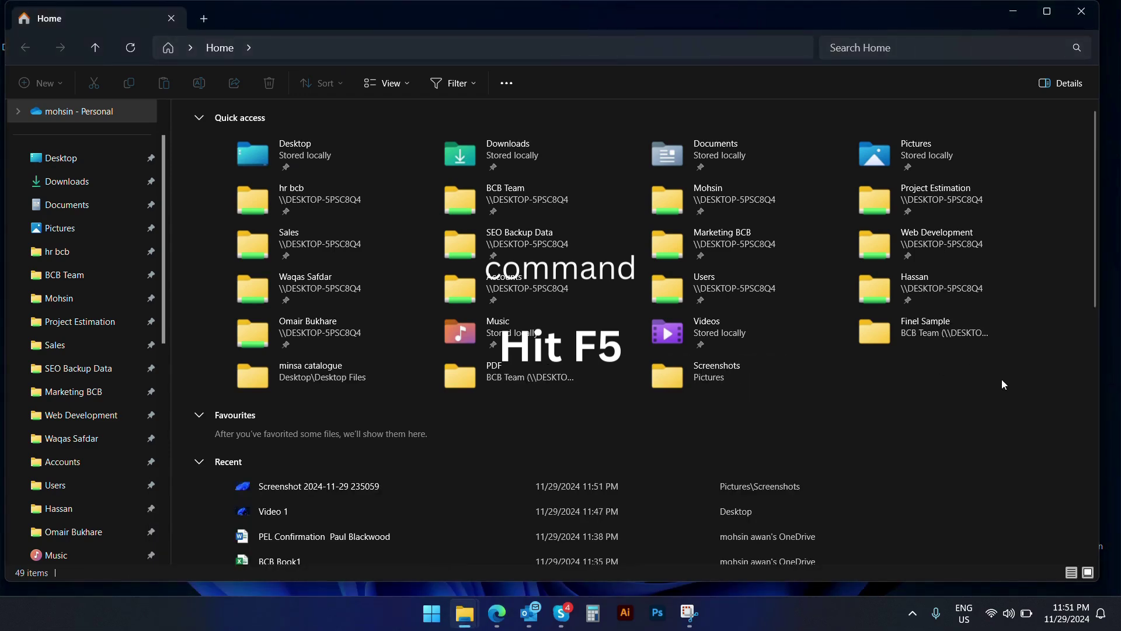
key(F5)
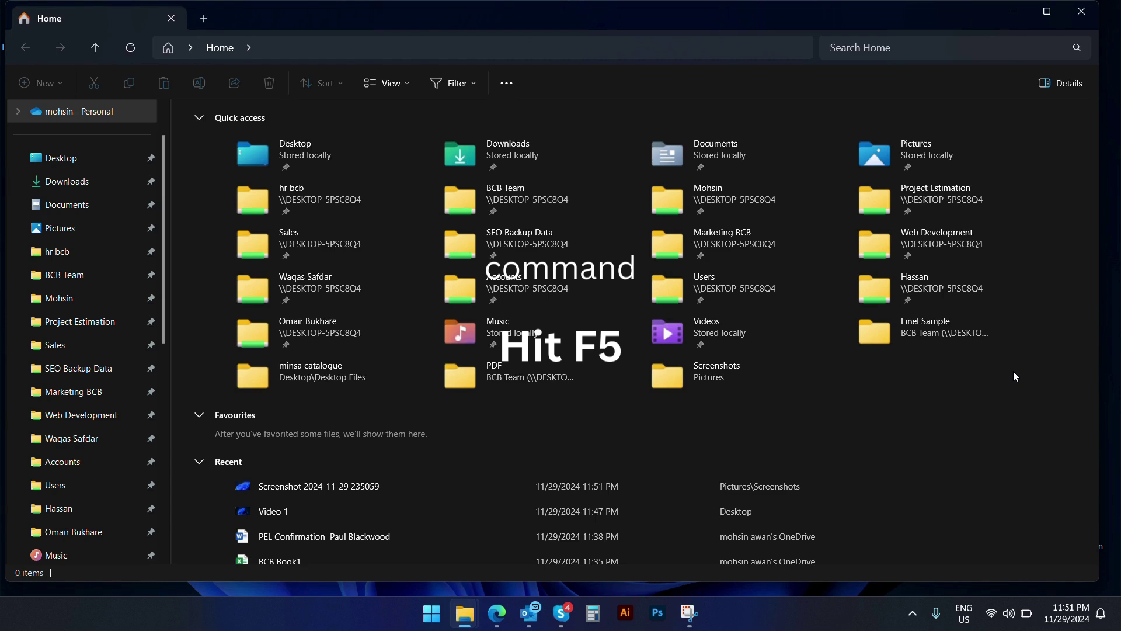
key(F5)
click(1081, 11)
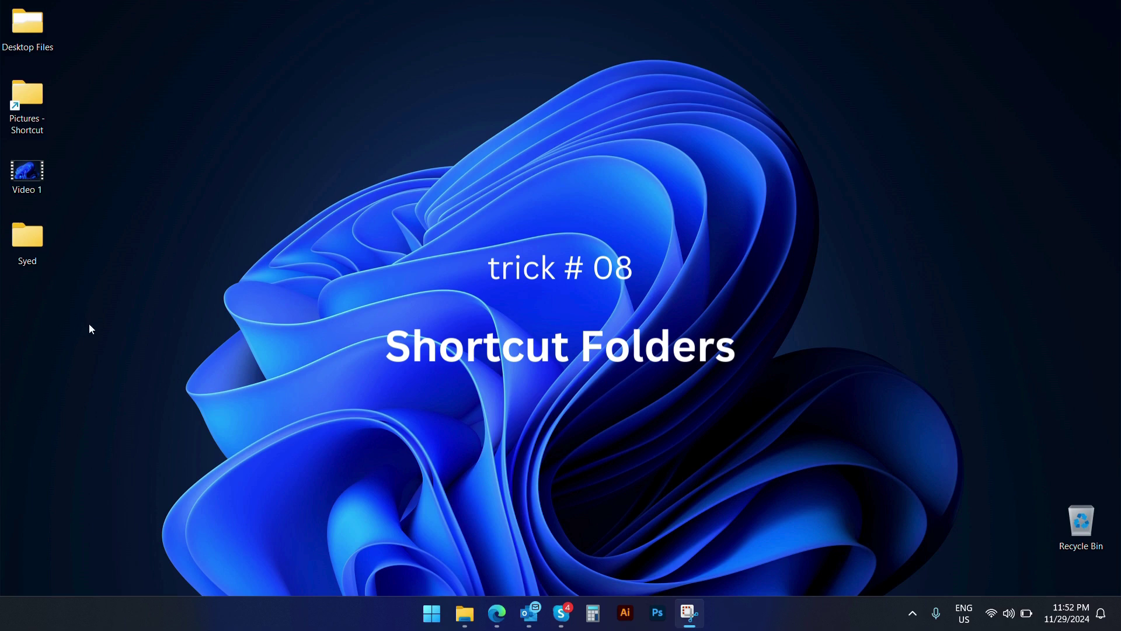
Close one of the extra File Explorer windows and bring a remaining one to the front.
right_click(310, 133)
click(372, 194)
mouse_move(473, 618)
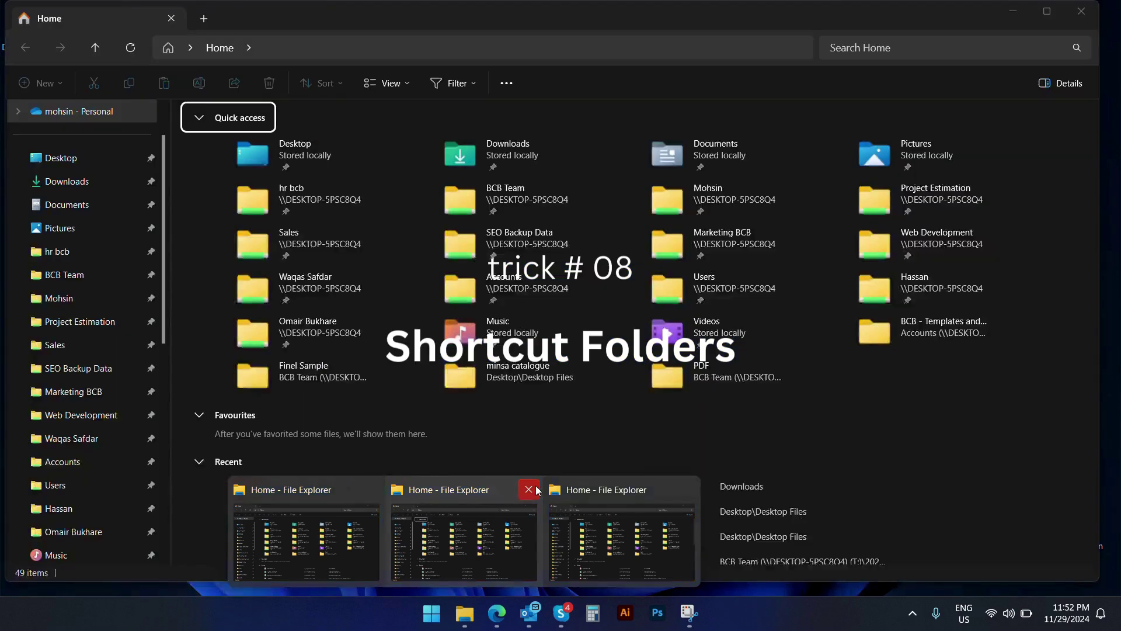
click(533, 493)
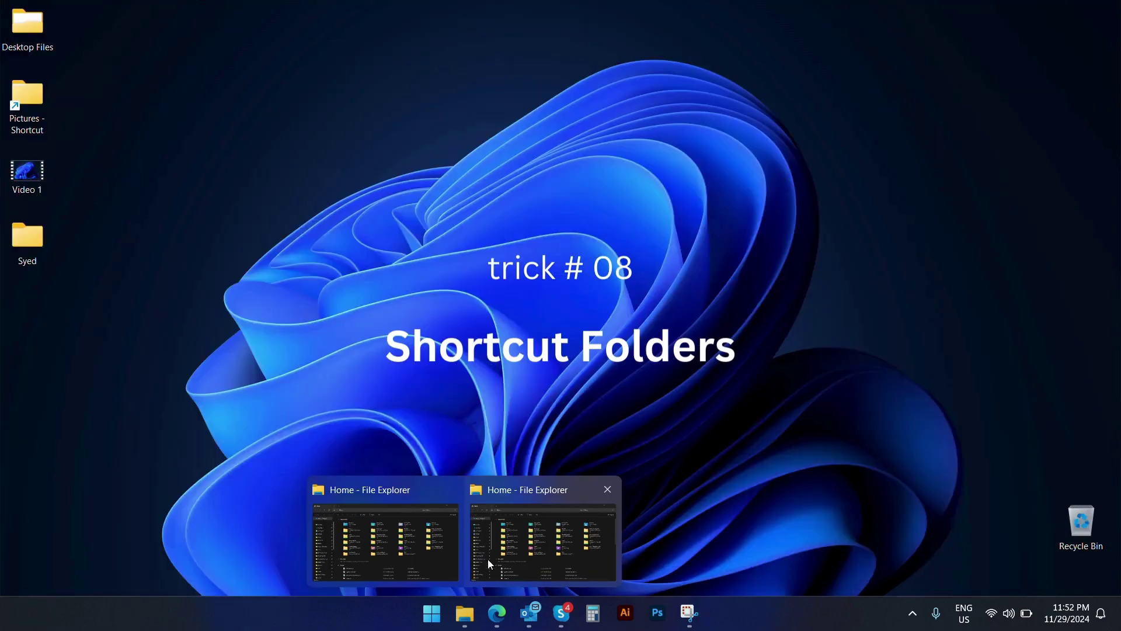
click(440, 559)
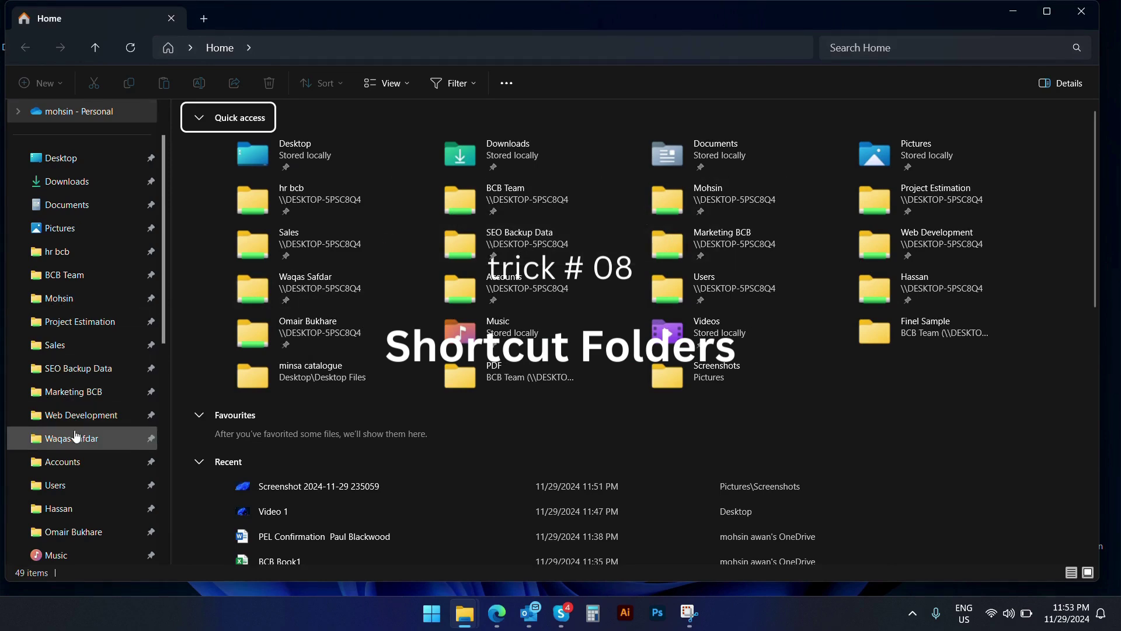
From the shared network folder that contains Resume, send the Resume folder to the desktop as a shortcut and close the File Explorer window.
click(75, 532)
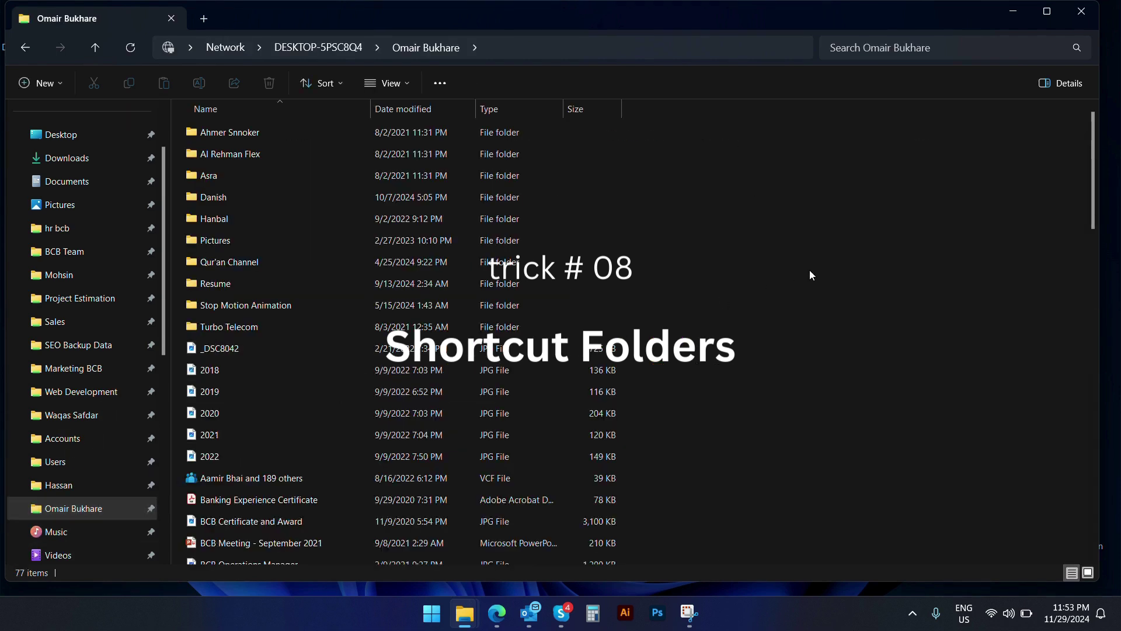
click(264, 237)
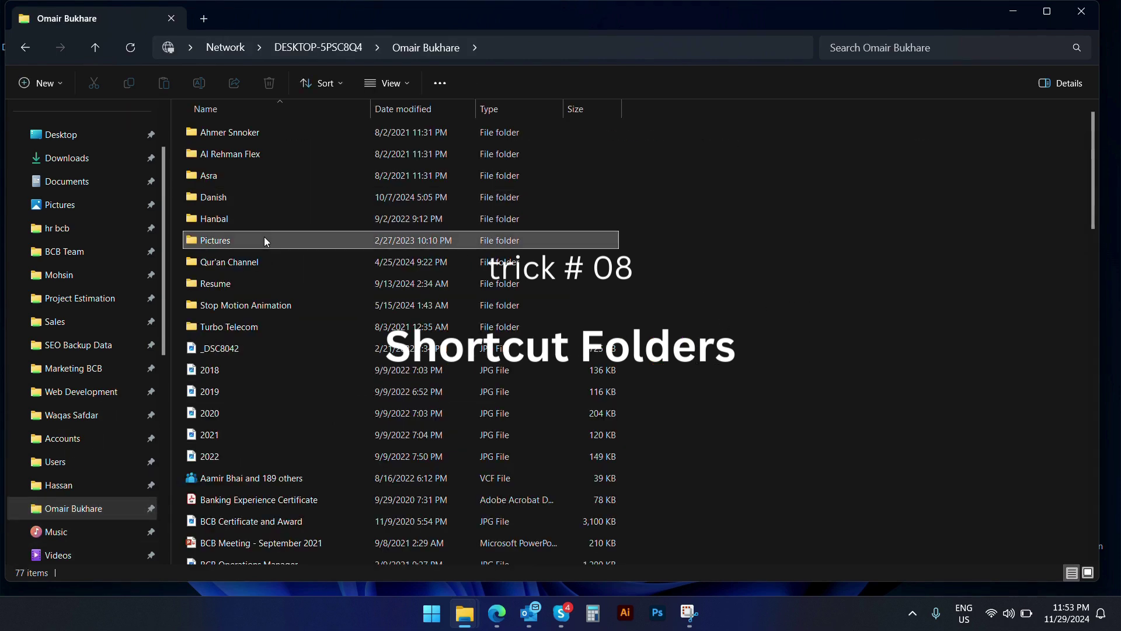
click(266, 265)
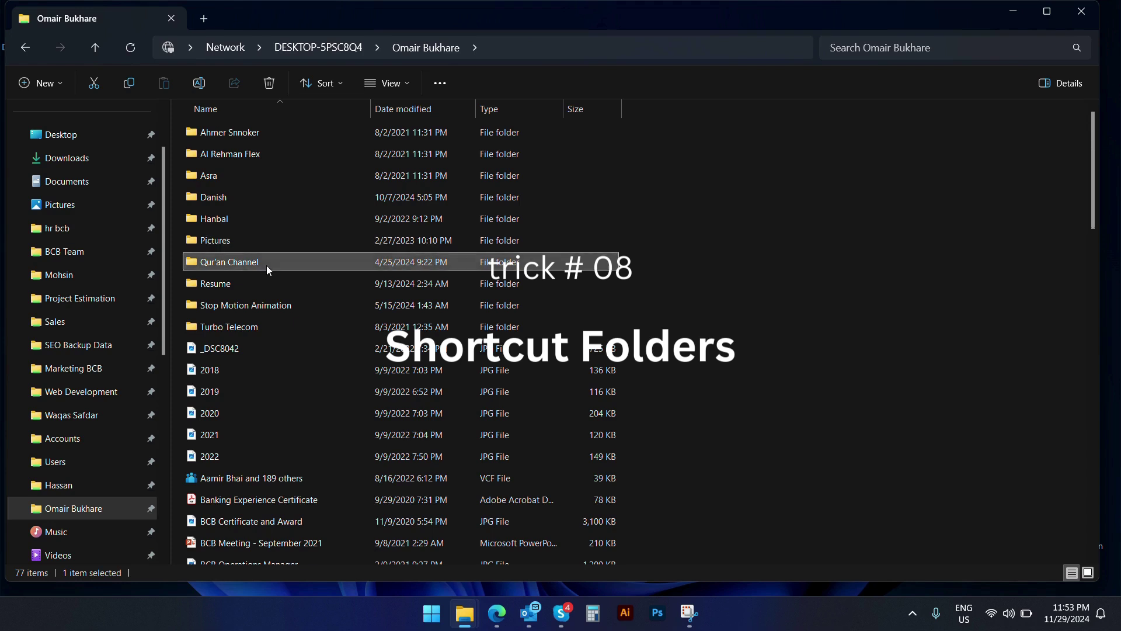
click(265, 286)
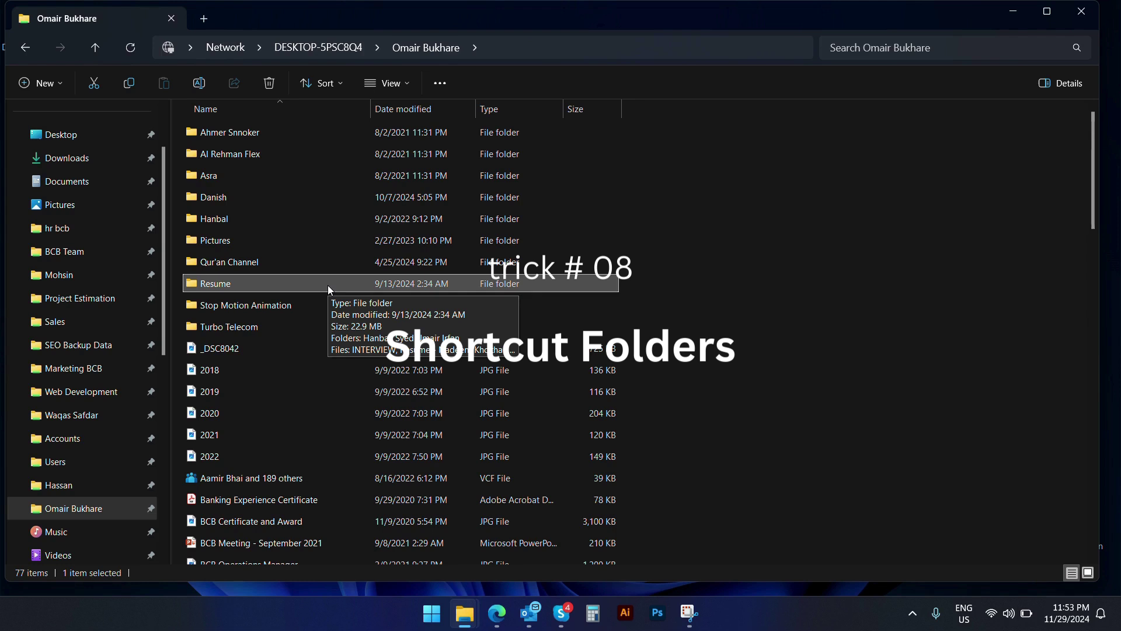
right_click(281, 282)
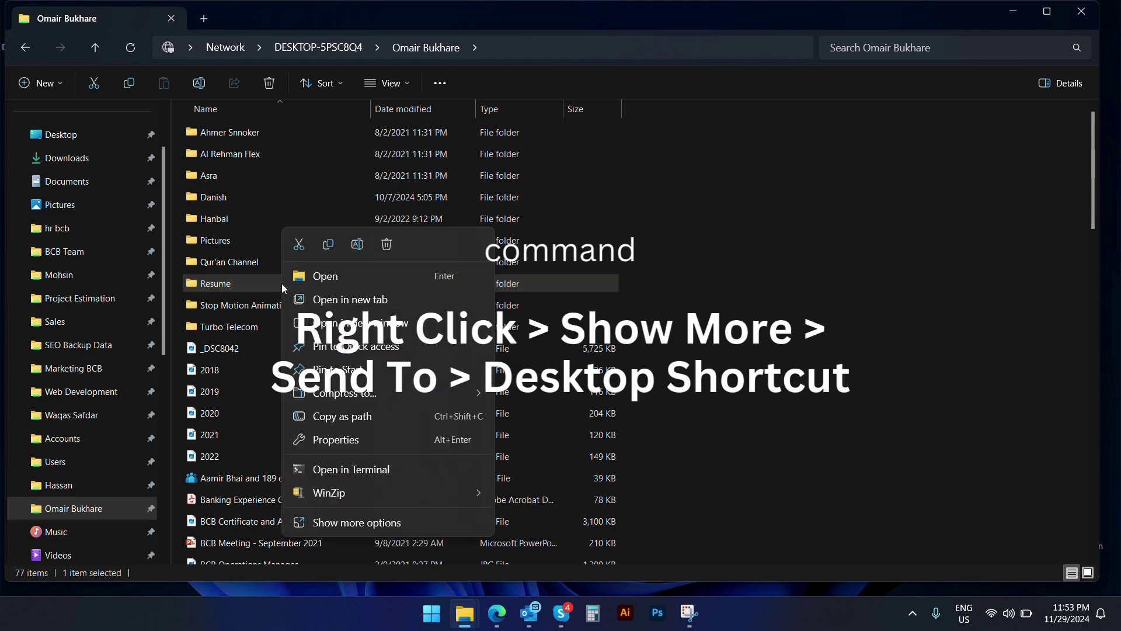
click(376, 522)
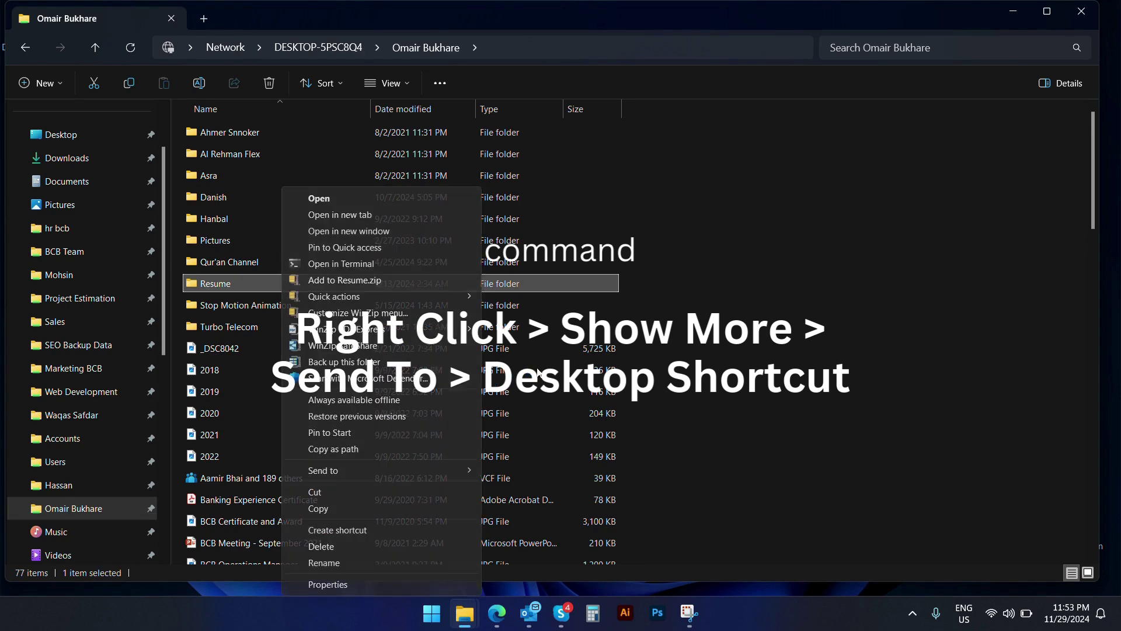
mouse_move(380, 476)
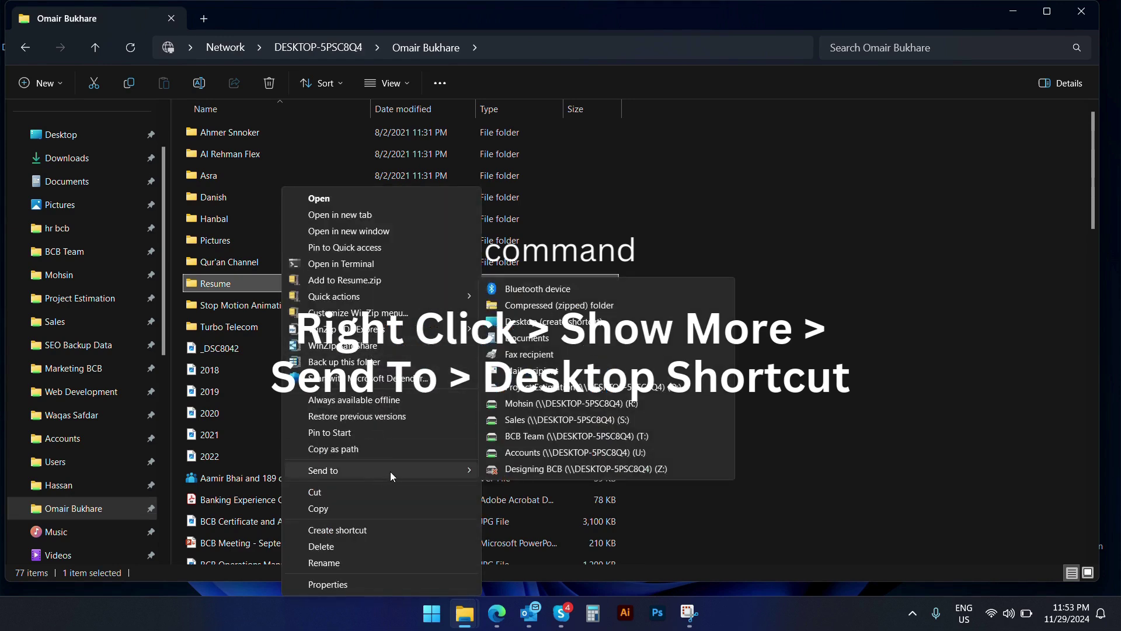
click(598, 321)
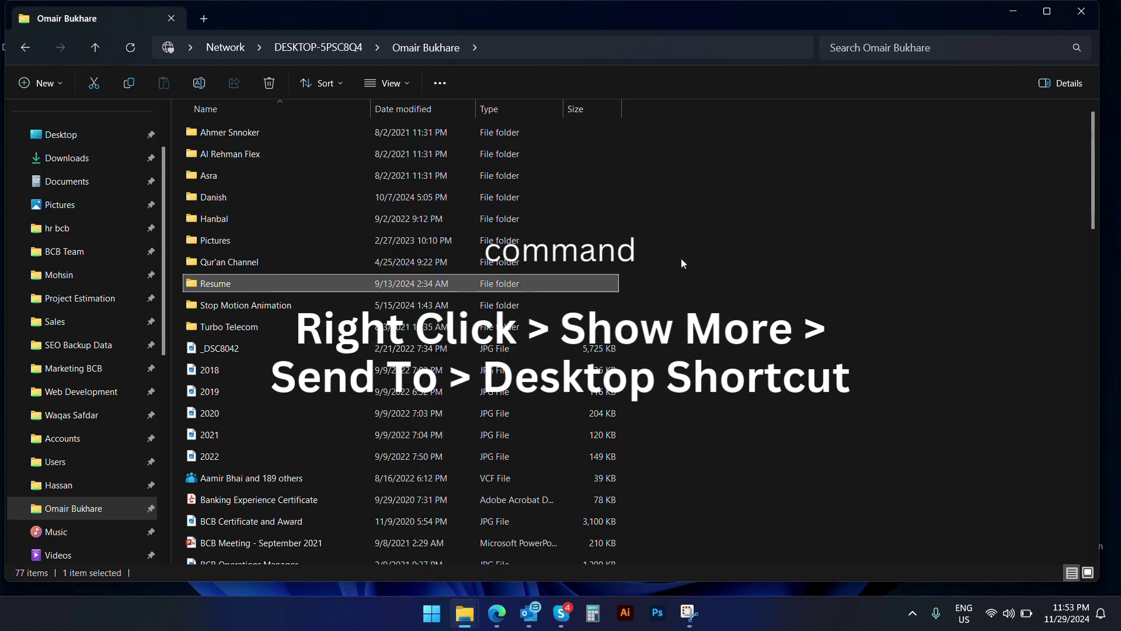
click(1081, 13)
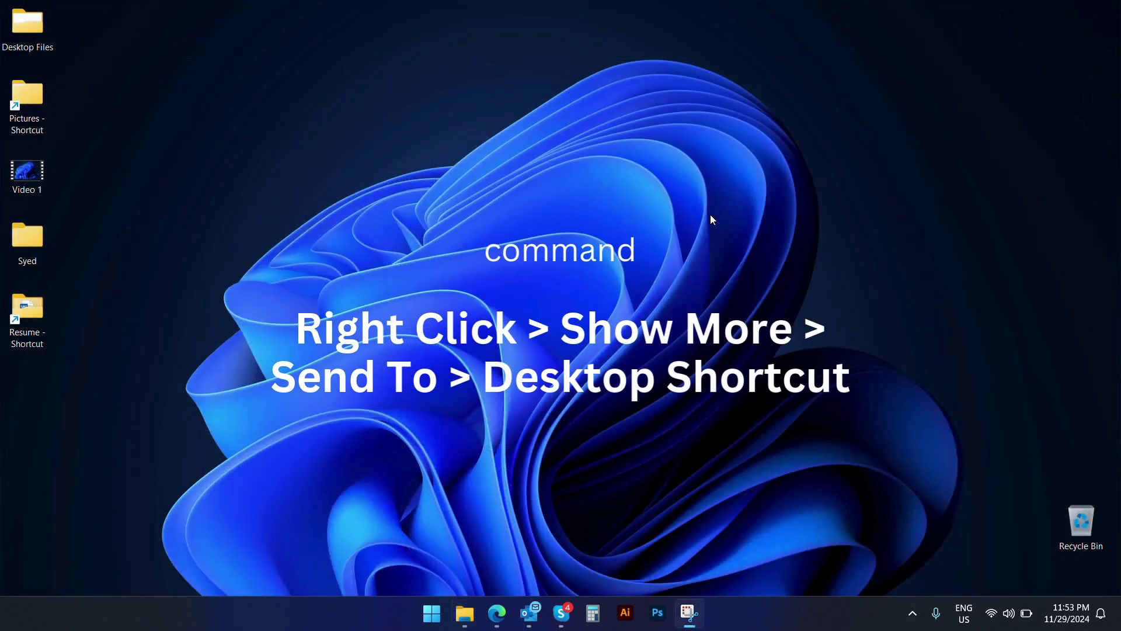
Move the Resume shortcut to the desktop's upper-right corner and test it by opening and closing its folder.
drag(53, 311, 1098, 9)
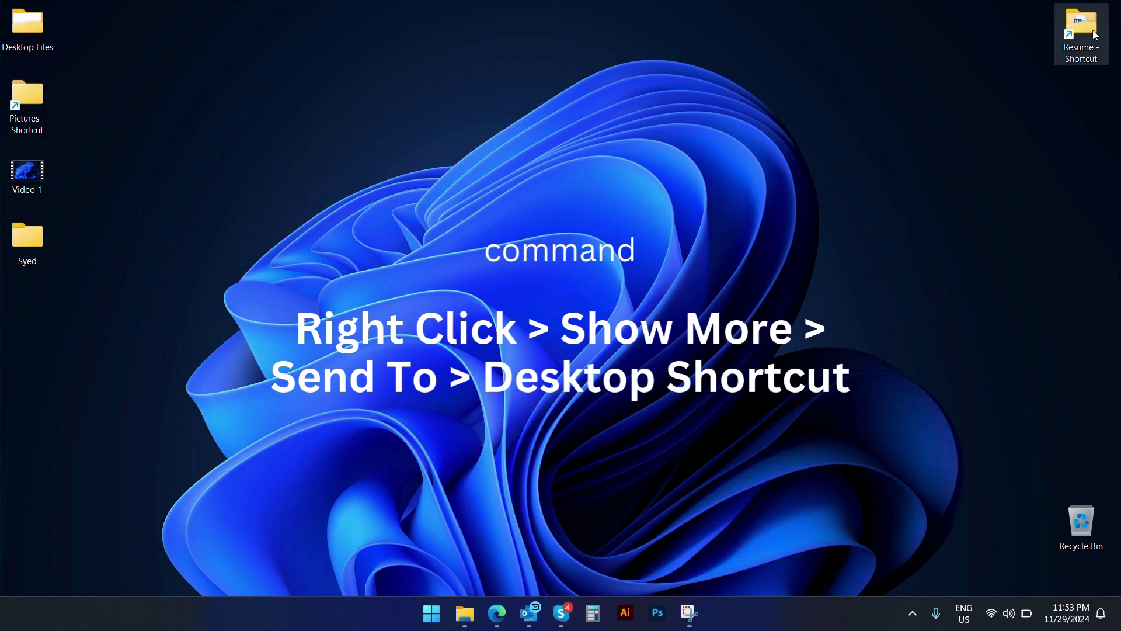
double_click(1090, 35)
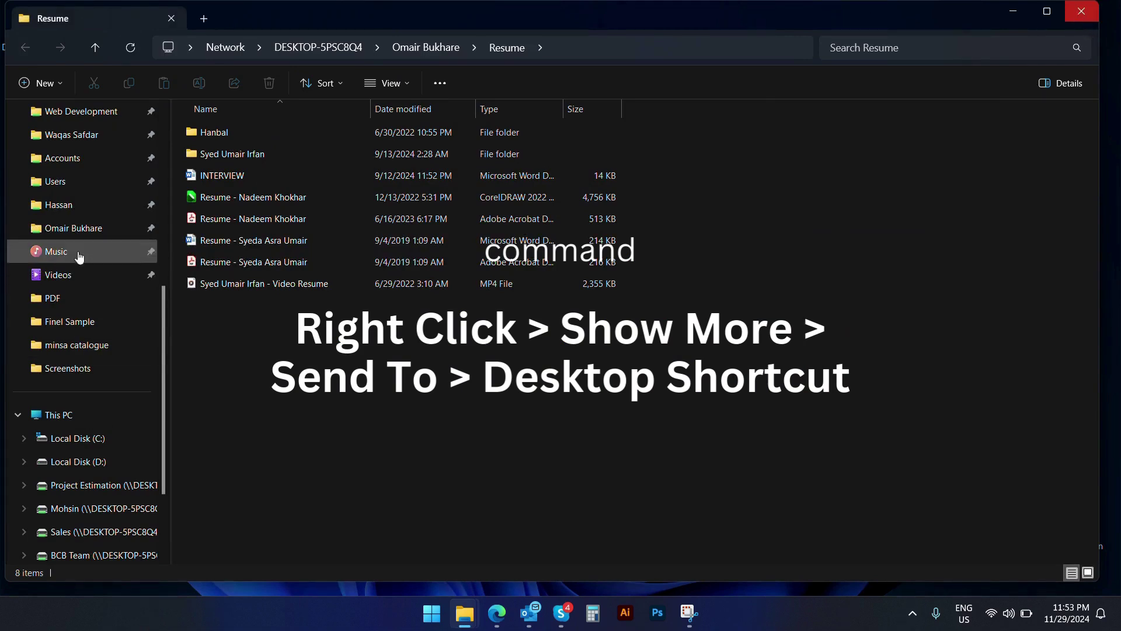
click(1082, 13)
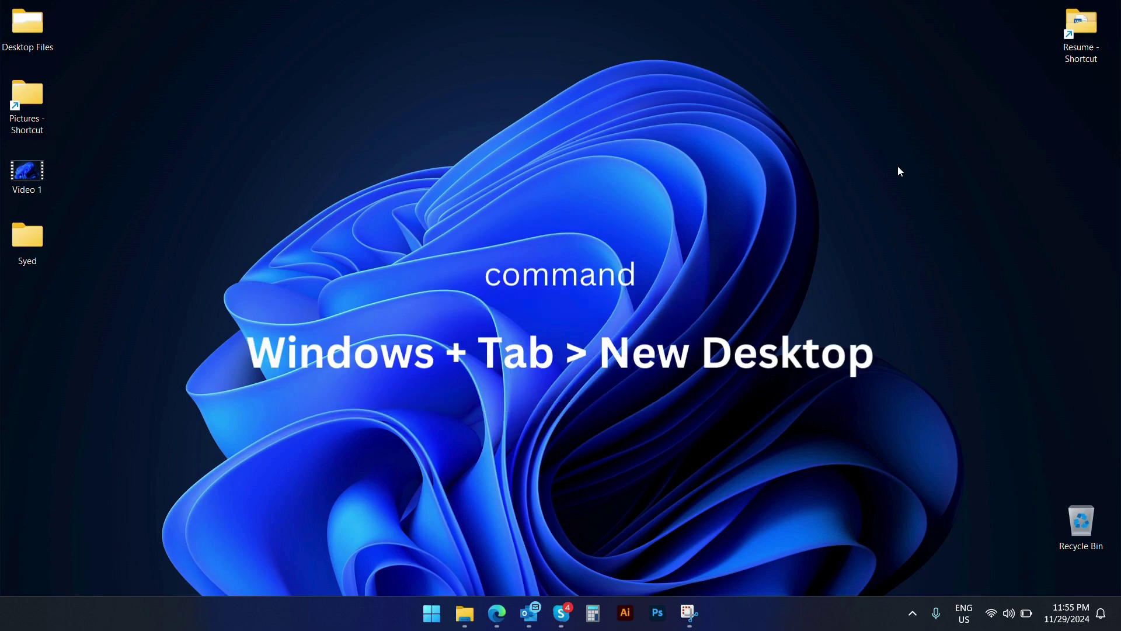
Create a second virtual desktop in Task View and open Calculator on it.
key(super+Tab)
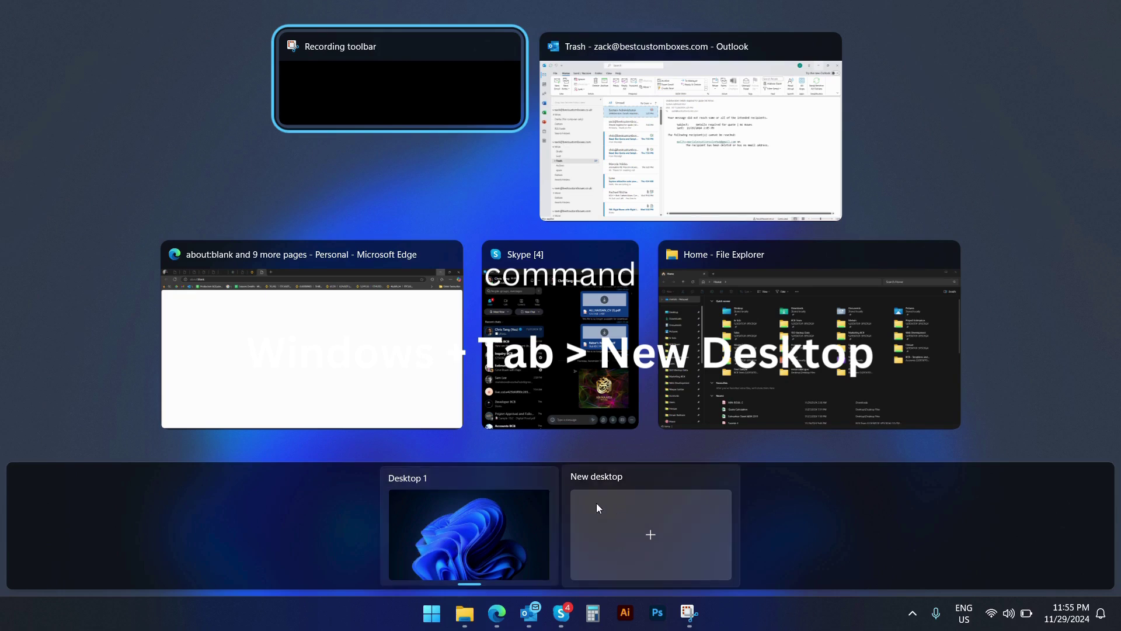
click(664, 537)
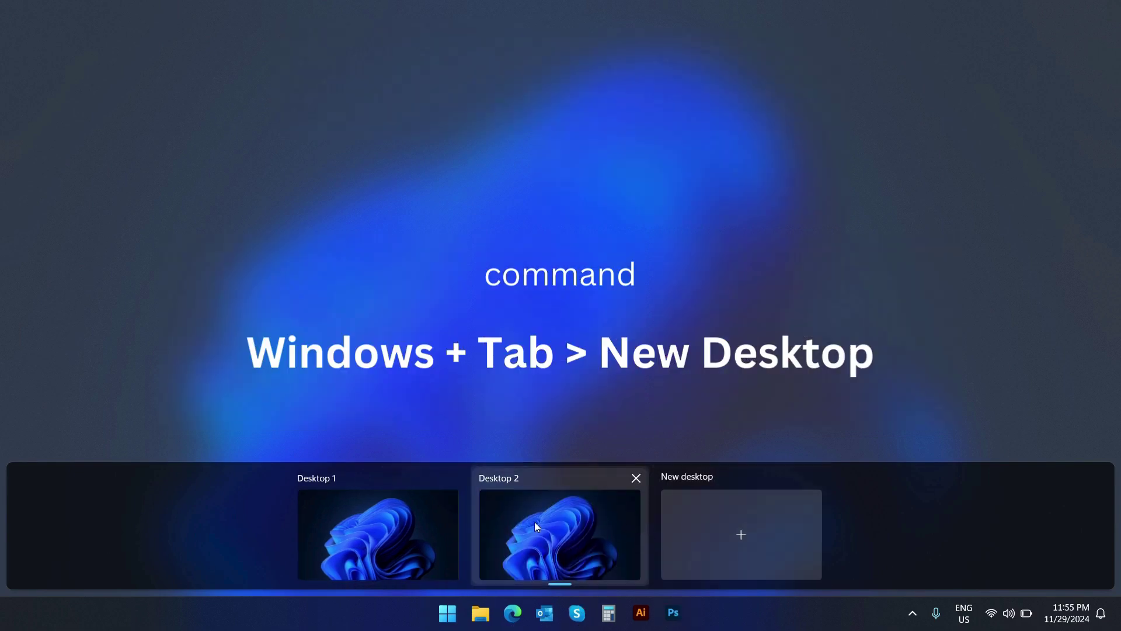
click(534, 524)
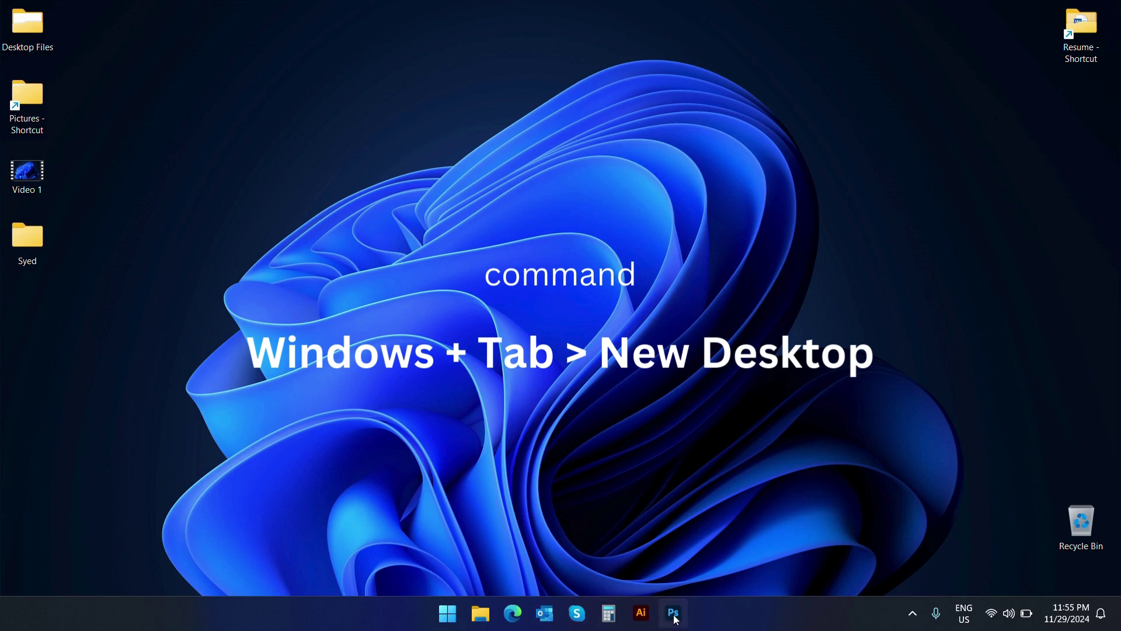
click(609, 614)
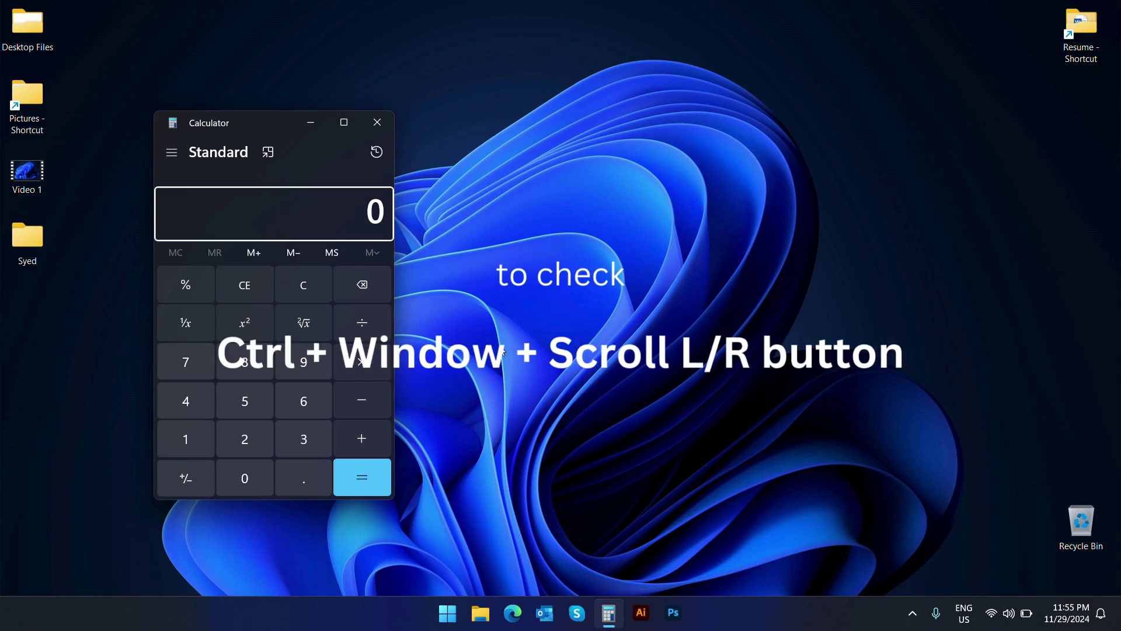
Switch back and forth between Desktop 2 and Desktop 1 with the virtual desktop shortcut, ending on Desktop 1.
key(ctrl+super+Left)
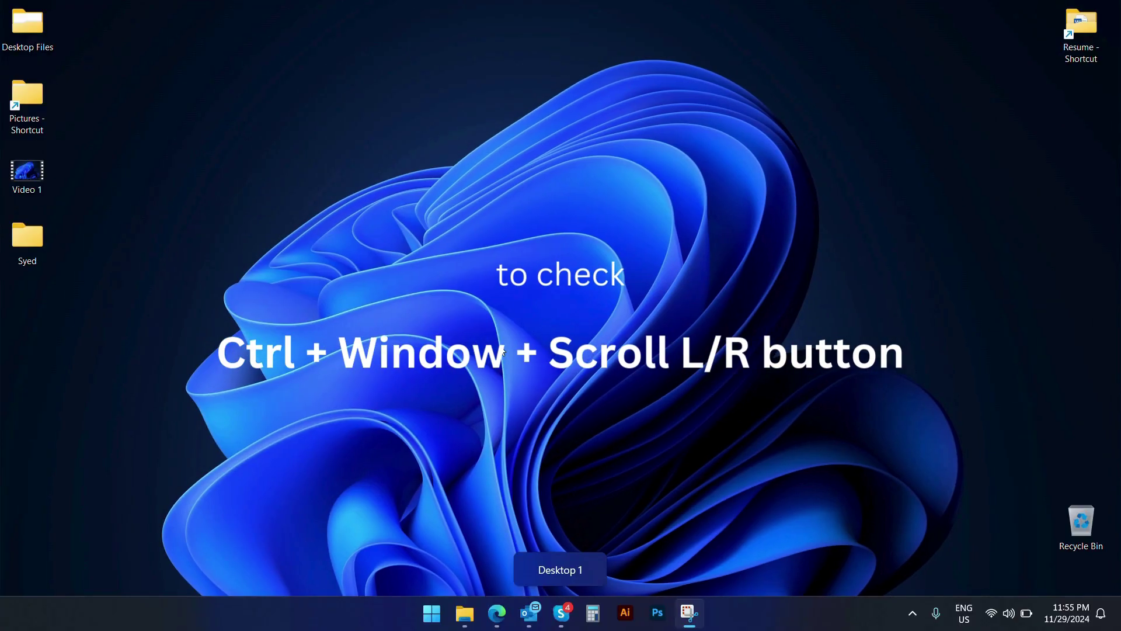
key(ctrl+super+Right)
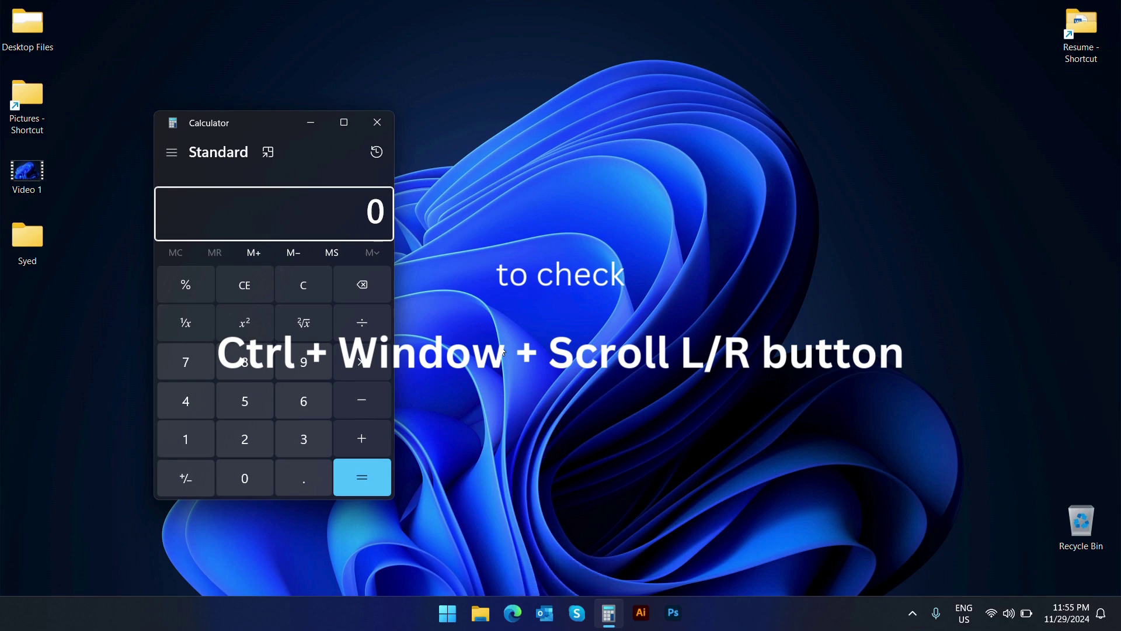
key(ctrl+super+Left)
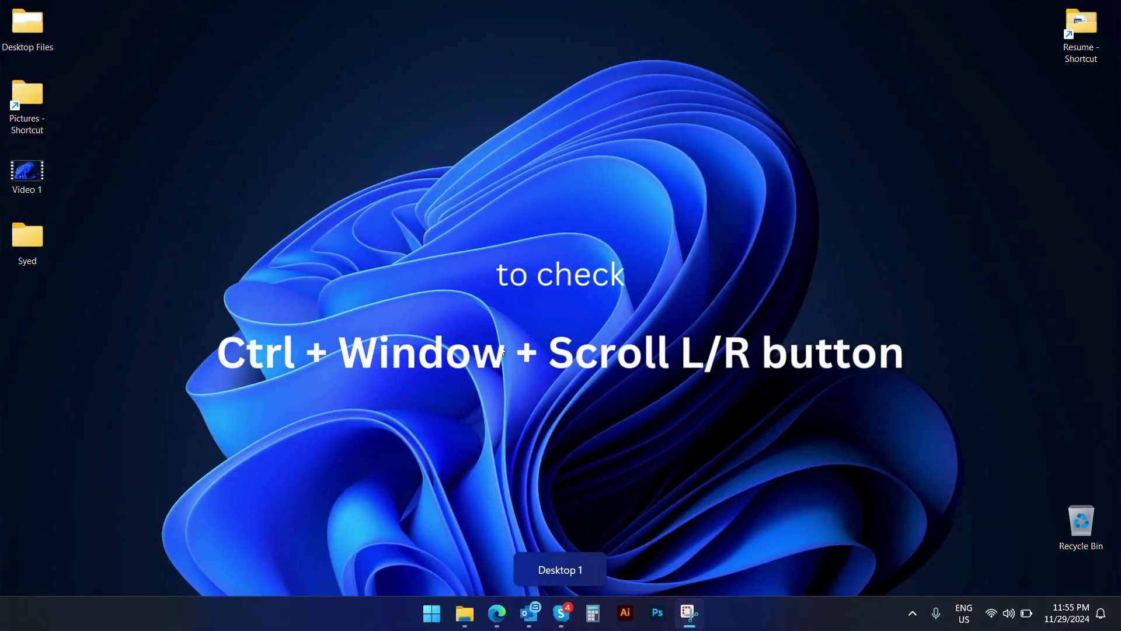
key(ctrl+super+Right)
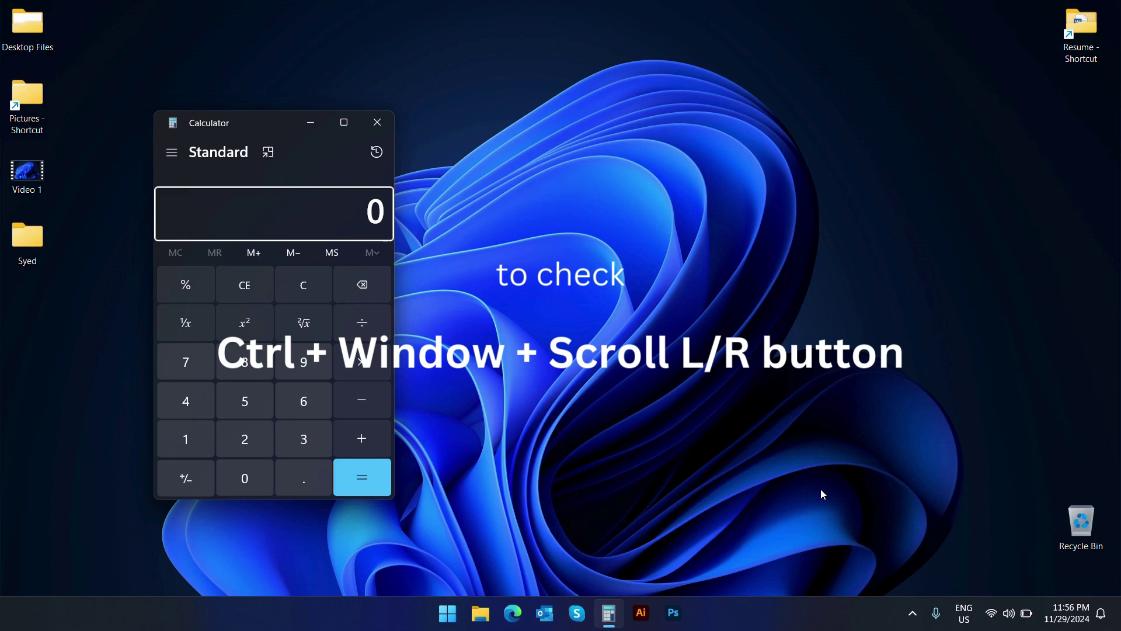
key(ctrl+super+Left)
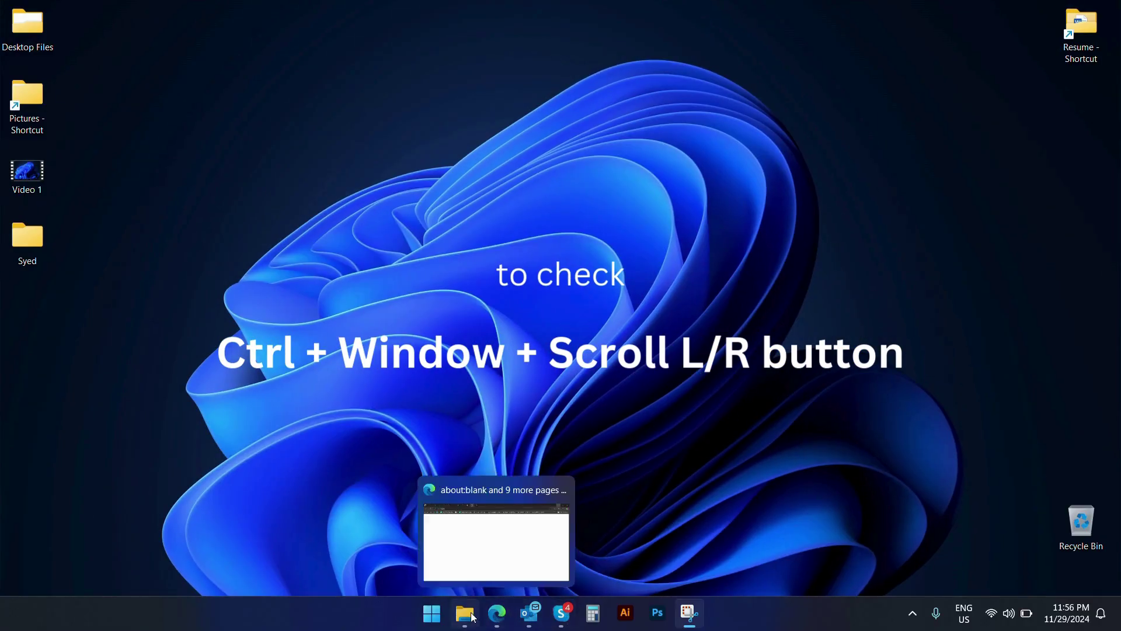
Show and minimize the Edge window on Desktop 1, and check Desktop 2 before returning to Desktop 1.
click(498, 613)
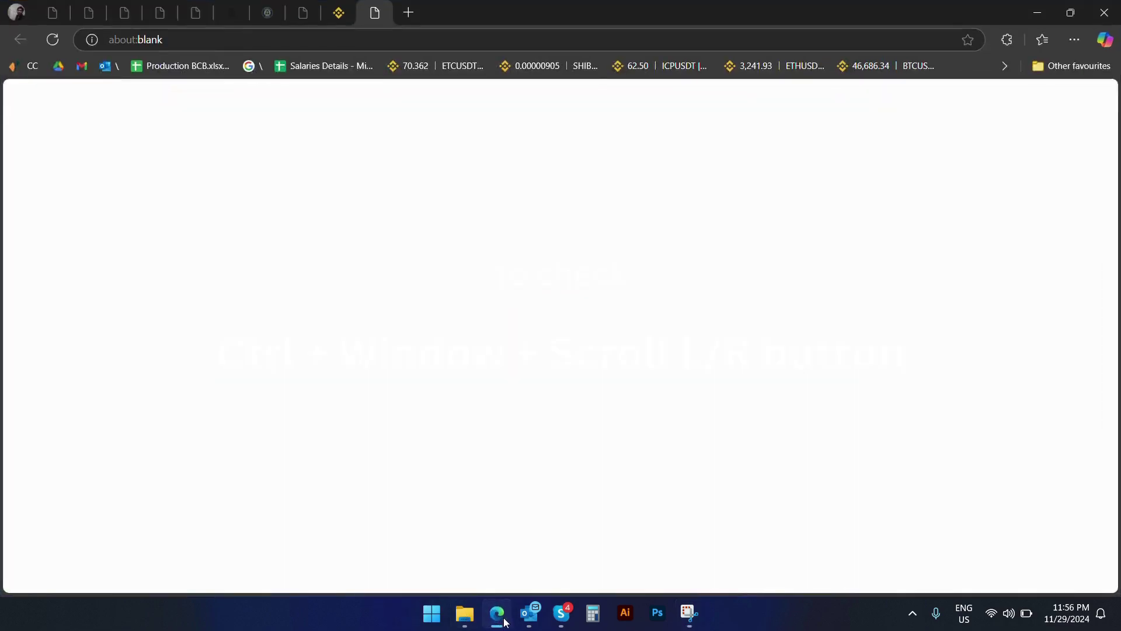
click(499, 614)
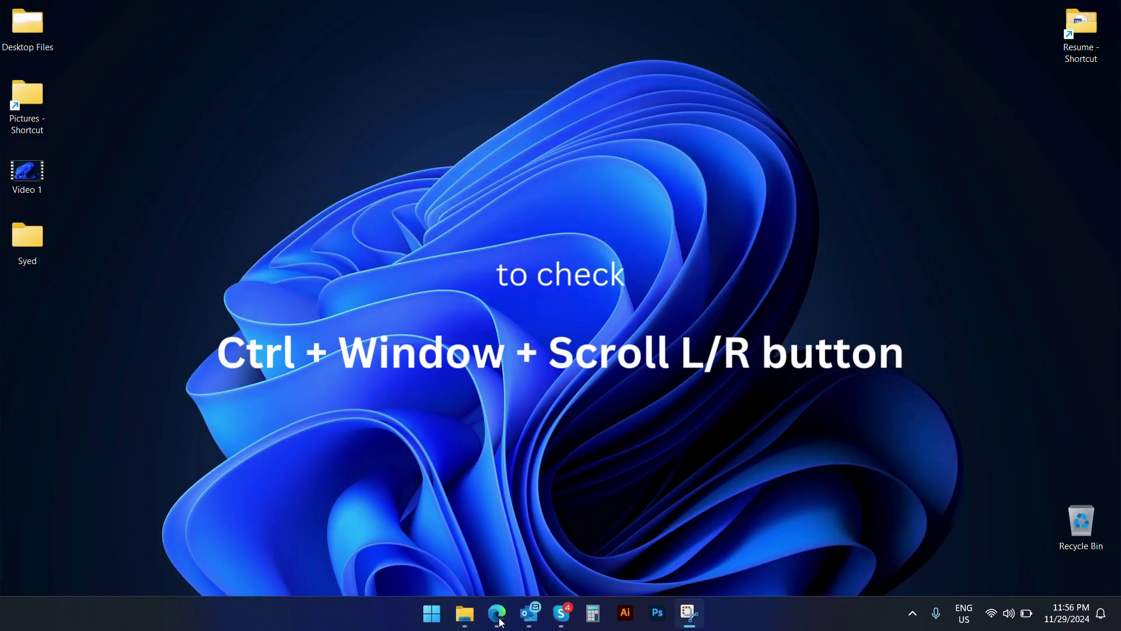
key(ctrl+super+Right)
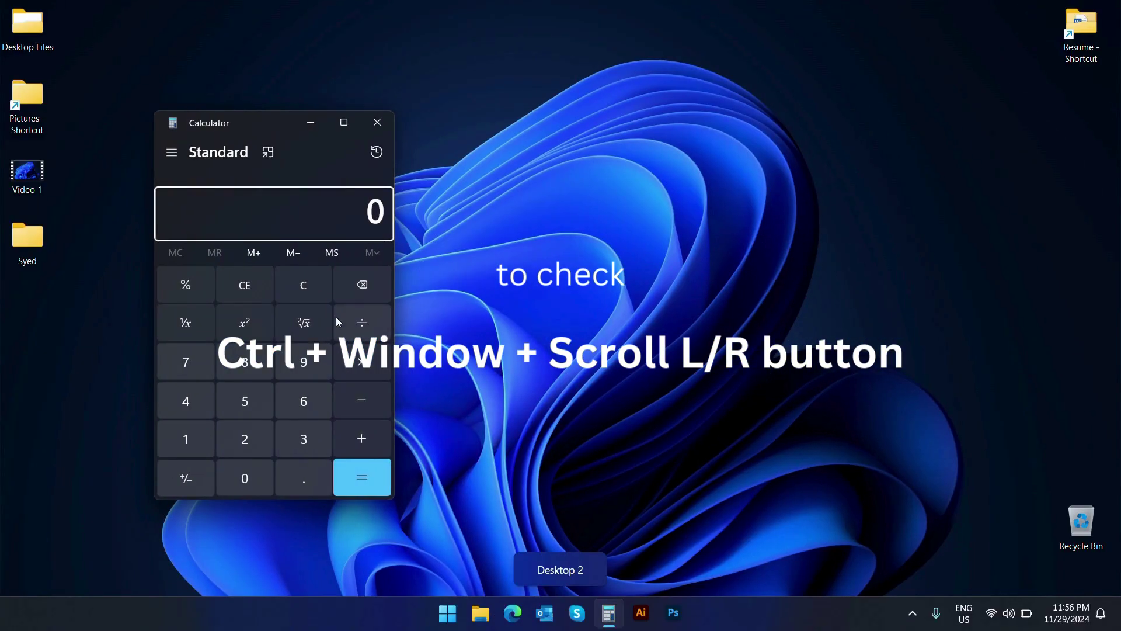
key(ctrl+super+Left)
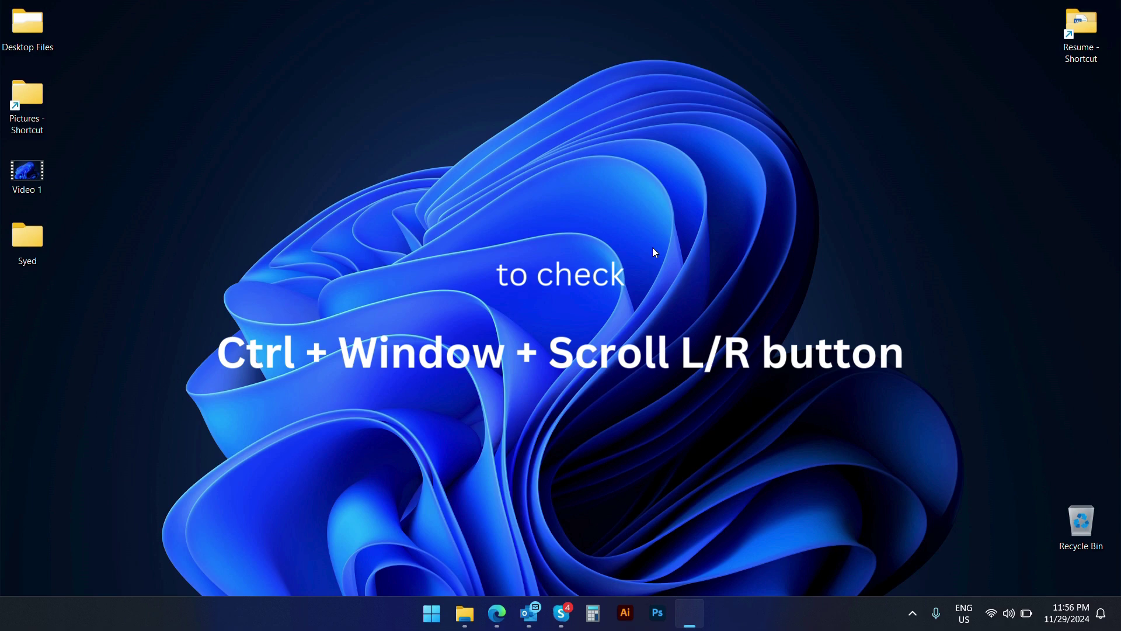
Remove Desktop 2 in Task View, return to Desktop 1, and close the Calculator window.
key(super+Tab)
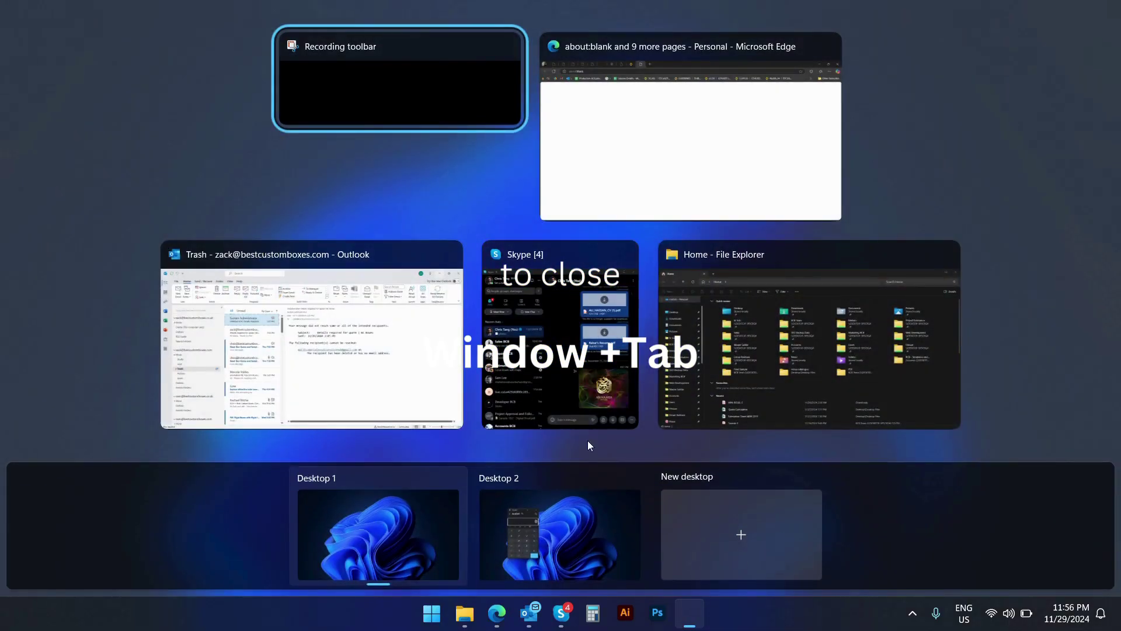
mouse_move(560, 531)
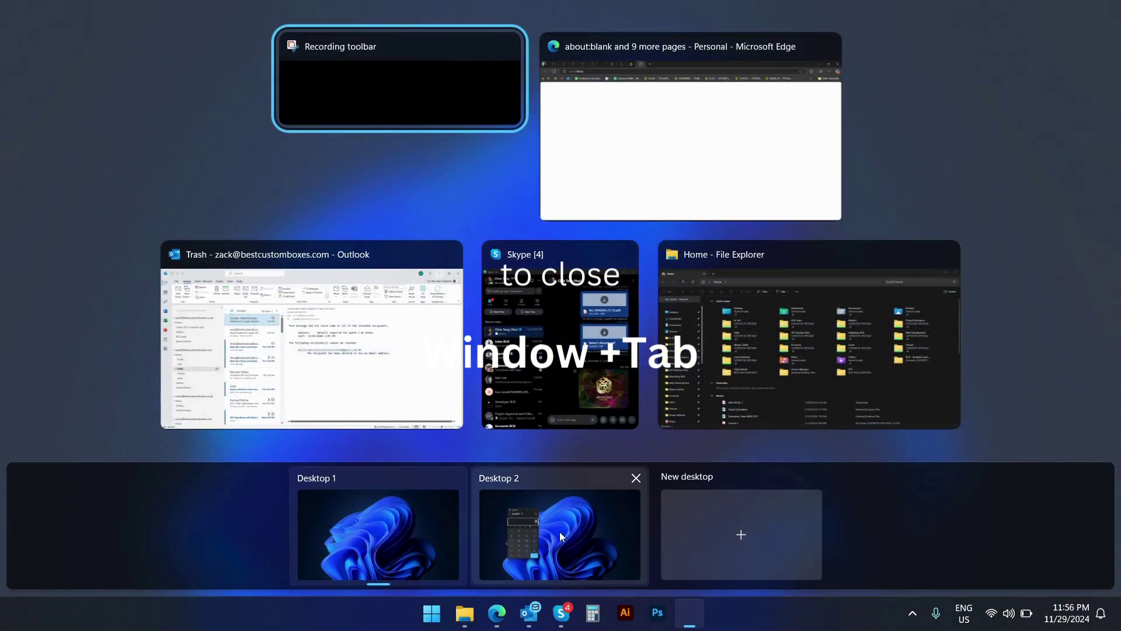
click(635, 480)
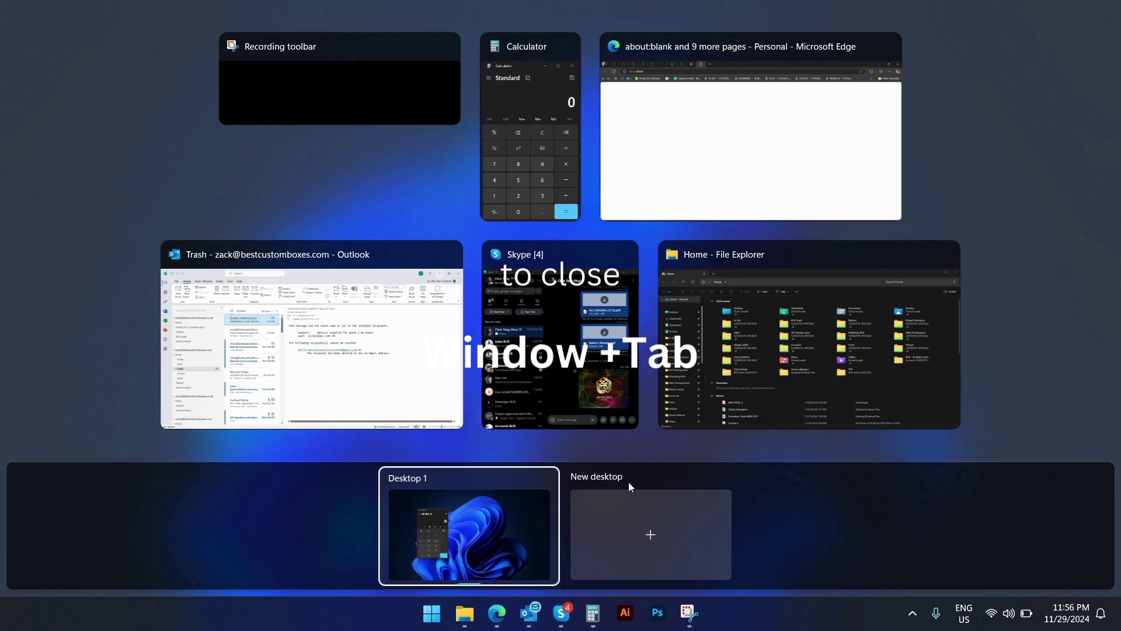
click(520, 518)
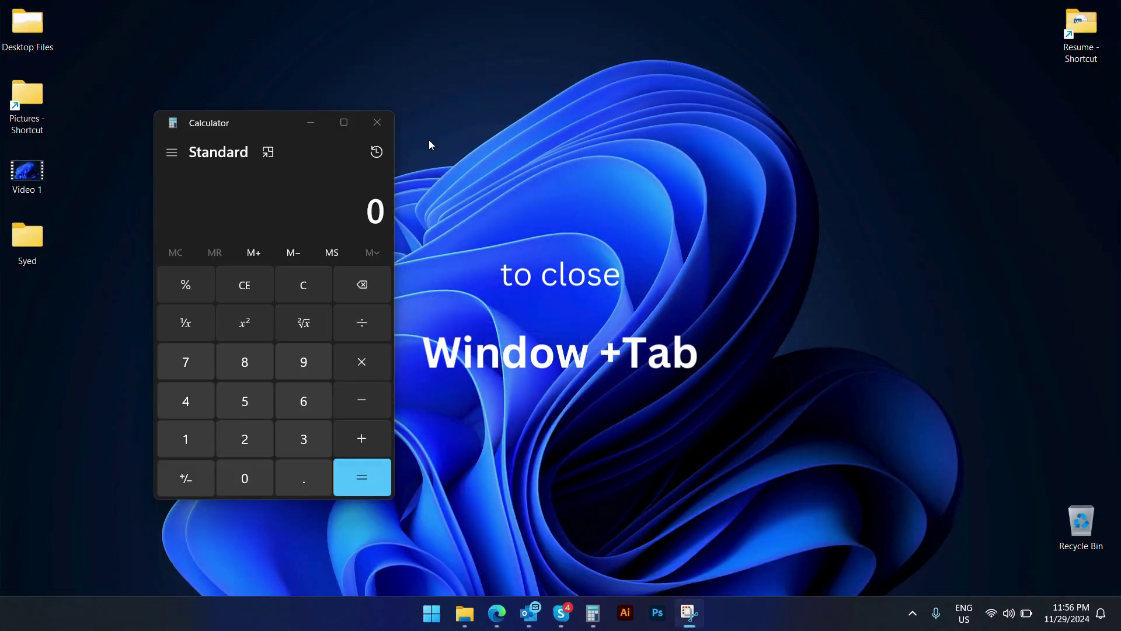
click(376, 124)
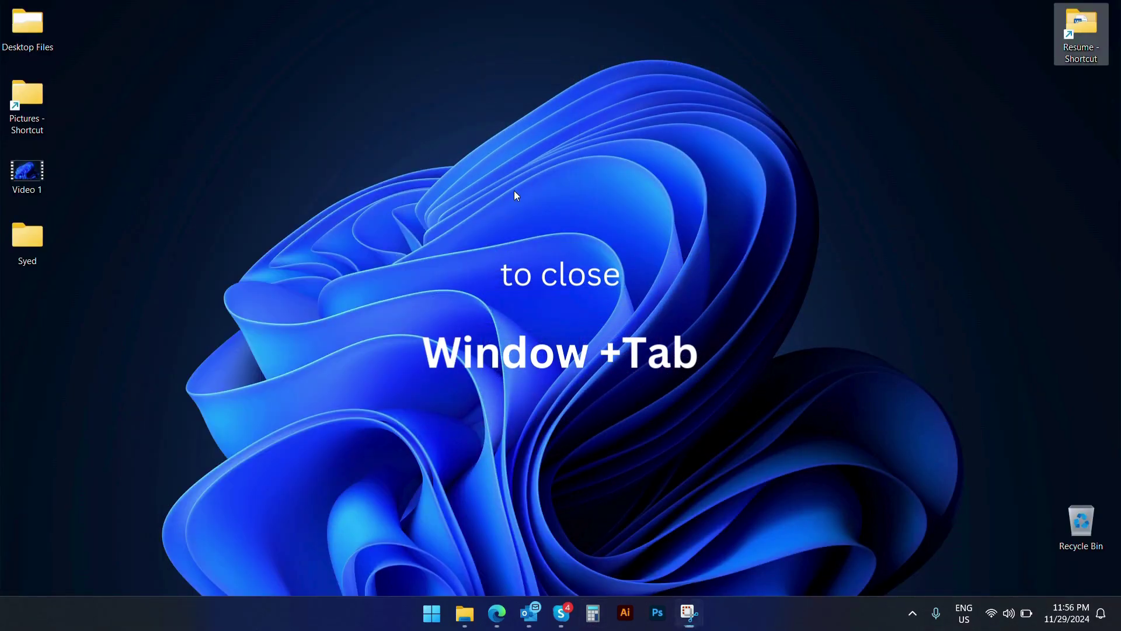
Bring up the Skype window and minimize it again.
click(561, 612)
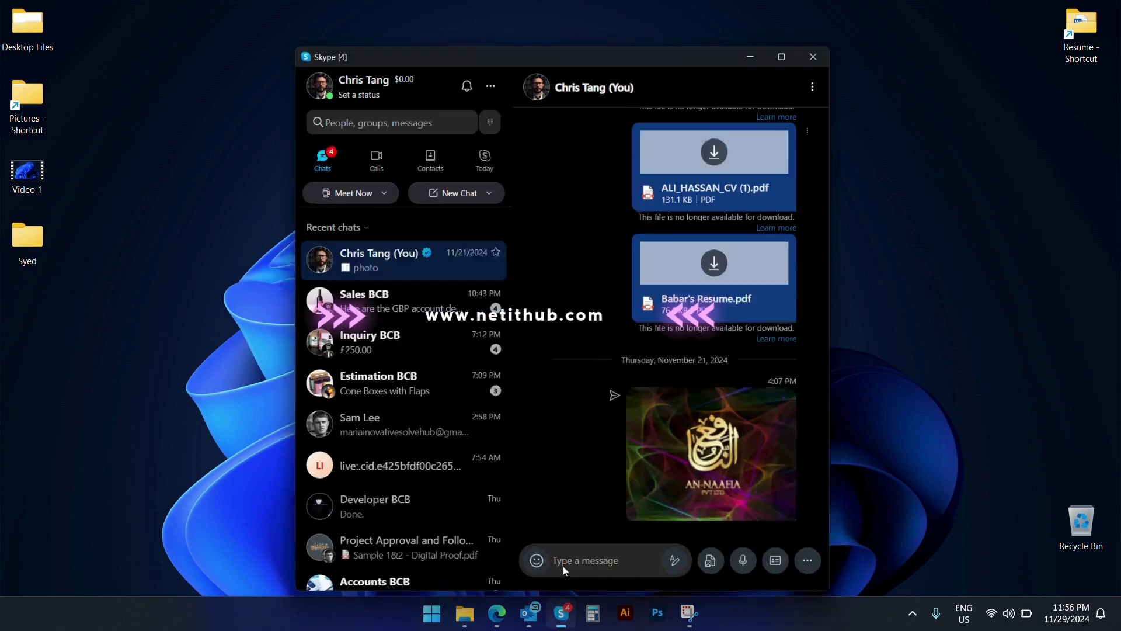
click(561, 612)
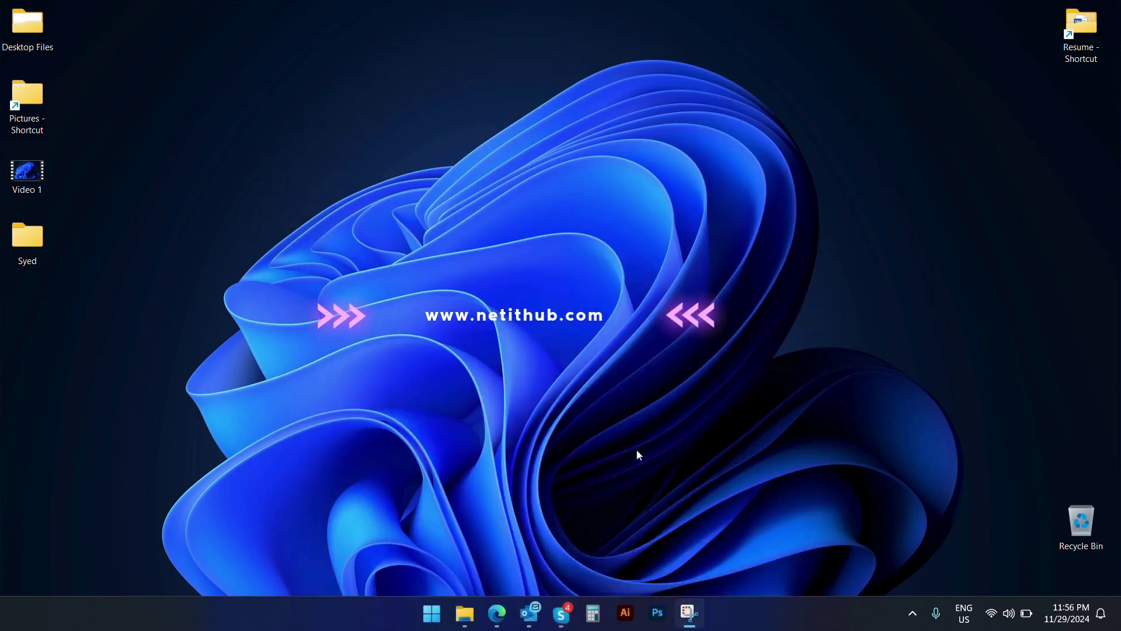